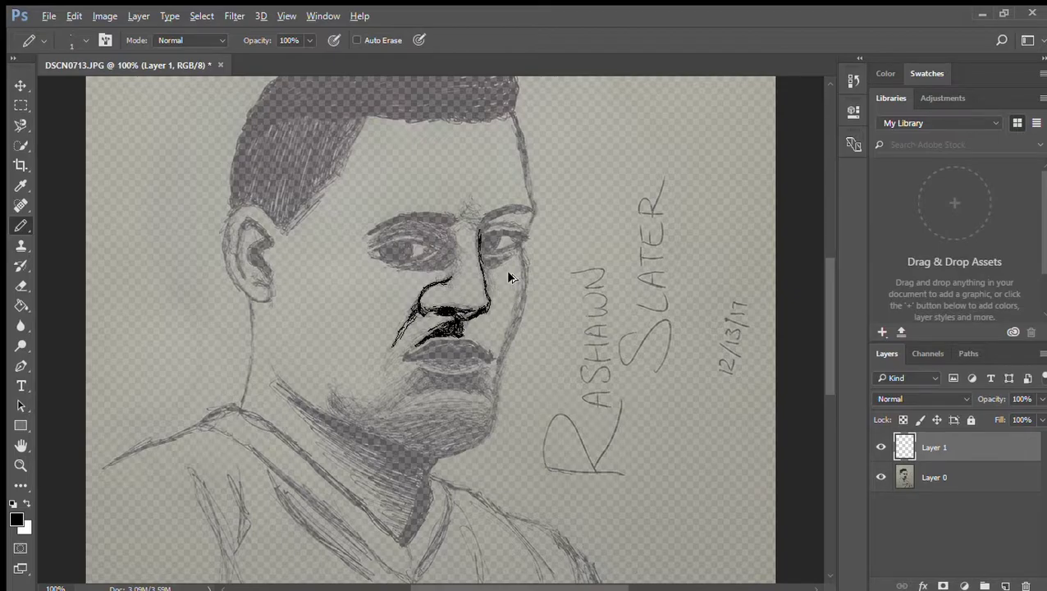
Ink the eyes, eyebrows, face outline, lips and chin shading in black on Layer 1 with the 1 px Pencil.
left_click_drag(481, 254, 511, 246)
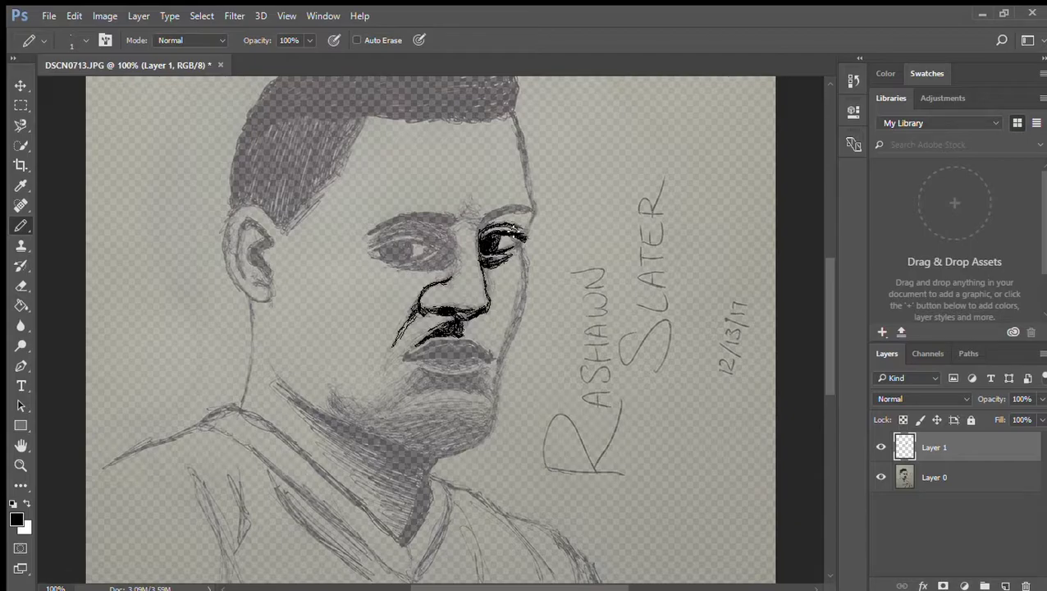
left_click_drag(512, 112, 532, 210)
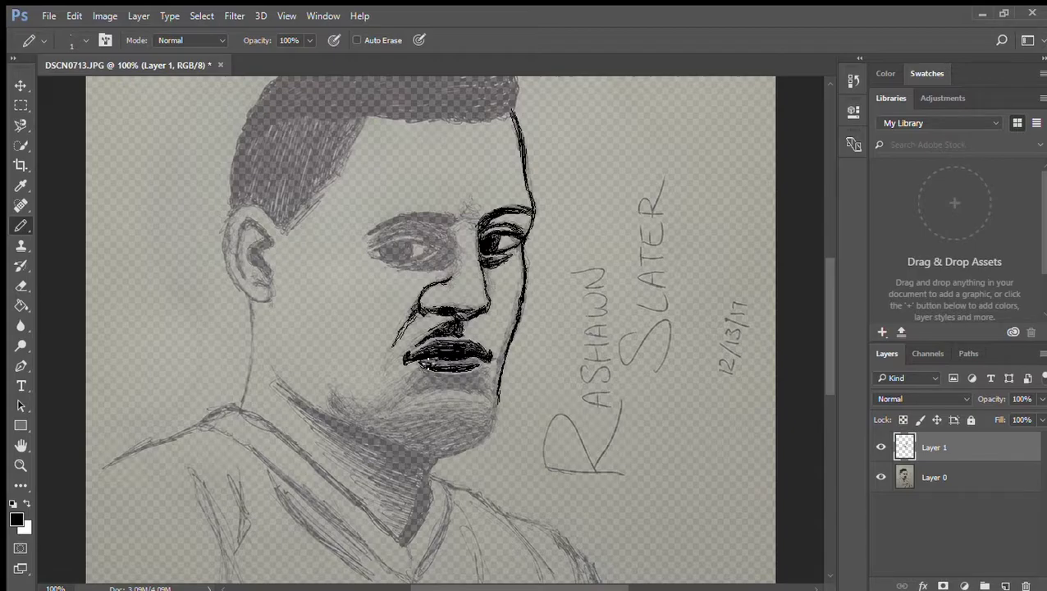
mouse_move(438, 395)
left_mouse_down()
mouse_move(464, 385)
mouse_move(412, 385)
mouse_move(410, 371)
mouse_move(397, 406)
mouse_move(462, 405)
mouse_move(426, 410)
mouse_move(443, 412)
mouse_move(505, 394)
mouse_move(387, 426)
mouse_move(452, 410)
mouse_move(439, 436)
mouse_move(430, 430)
mouse_move(449, 439)
mouse_move(437, 451)
mouse_move(475, 434)
mouse_move(428, 454)
mouse_move(369, 436)
mouse_move(270, 377)
mouse_move(394, 440)
mouse_move(361, 408)
left_mouse_up()
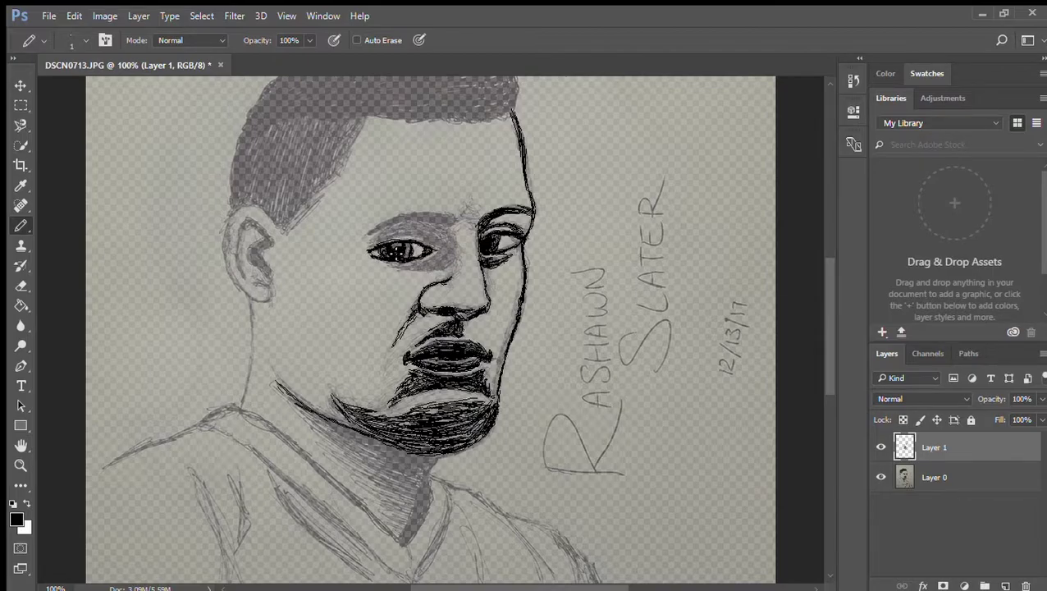
mouse_move(423, 264)
left_mouse_down()
mouse_move(447, 238)
mouse_move(429, 250)
mouse_move(396, 234)
mouse_move(457, 218)
left_mouse_up()
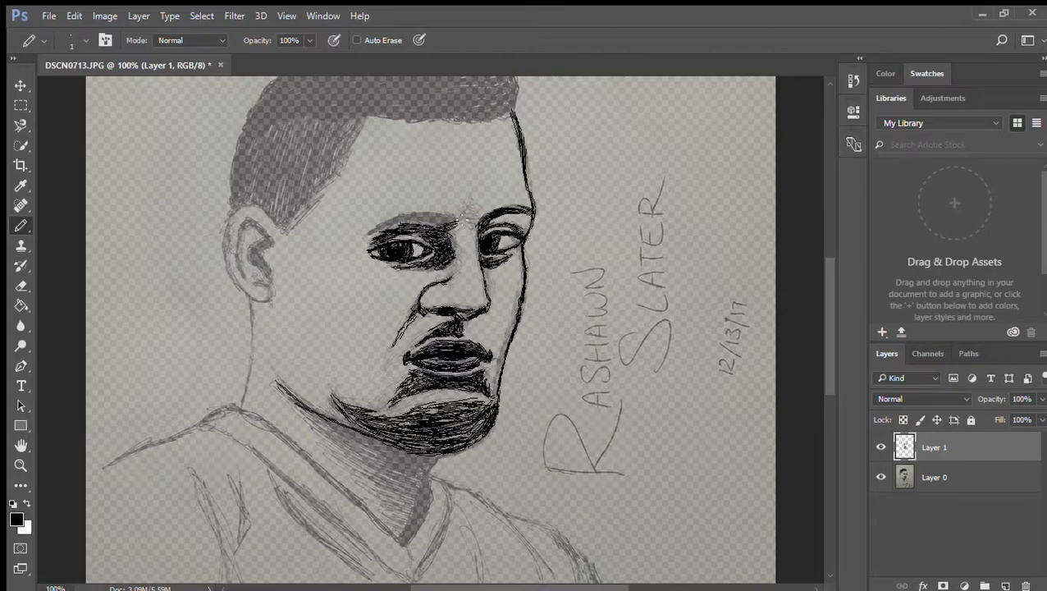
left_click_drag(386, 223, 454, 218)
Ink the ear and scribble black shading over the hair on the side of the head.
left_click_drag(227, 273, 233, 214)
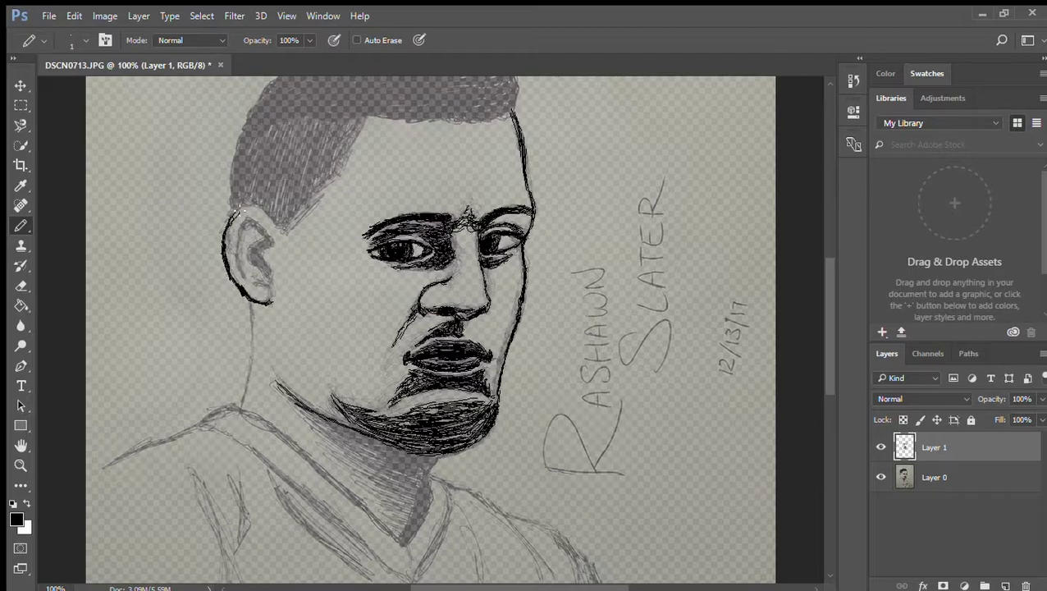
mouse_move(268, 291)
left_mouse_down()
mouse_move(254, 226)
mouse_move(265, 287)
mouse_move(299, 201)
mouse_move(344, 157)
mouse_move(358, 123)
left_mouse_up()
mouse_move(287, 190)
left_mouse_down()
mouse_move(314, 217)
mouse_move(347, 141)
mouse_move(324, 123)
mouse_move(287, 162)
mouse_move(232, 164)
mouse_move(231, 195)
mouse_move(252, 138)
mouse_move(315, 114)
mouse_move(324, 132)
mouse_move(304, 174)
mouse_move(293, 147)
mouse_move(254, 160)
mouse_move(252, 187)
mouse_move(270, 197)
mouse_move(279, 177)
mouse_move(361, 118)
left_mouse_up()
Fill the hair on top of the head in solid black with a much larger pencil tip.
scroll(327, 118, "up", 2)
key("]")
key("]")
key("]")
key("]")
key("]")
key("]")
key("]")
key("]")
key("]")
key("]")
mouse_move(372, 179)
left_mouse_down()
mouse_move(414, 167)
mouse_move(428, 146)
mouse_move(485, 156)
mouse_move(264, 189)
mouse_move(492, 162)
mouse_move(255, 193)
mouse_move(292, 152)
mouse_move(302, 169)
mouse_move(238, 215)
mouse_move(225, 283)
mouse_move(244, 187)
mouse_move(277, 178)
mouse_move(332, 121)
mouse_move(402, 110)
mouse_move(491, 131)
mouse_move(407, 190)
mouse_move(492, 181)
mouse_move(517, 144)
mouse_move(515, 181)
left_mouse_up()
Ink the neck line and the shadow under the jaw in black with a smaller pencil tip.
key("bracketleft")
key("bracketleft")
scroll(484, 158, "down", 5)
key("[")
left_click_drag(251, 136, 239, 241)
mouse_move(376, 287)
left_mouse_down()
mouse_move(424, 301)
mouse_move(328, 262)
mouse_move(385, 320)
mouse_move(386, 353)
mouse_move(305, 268)
mouse_move(337, 283)
left_mouse_up()
Ink the jersey's V-neck collar and both shoulder outlines in black over the sketch.
key("]")
mouse_move(412, 351)
left_mouse_down()
mouse_move(409, 377)
mouse_move(449, 355)
mouse_move(448, 316)
mouse_move(325, 303)
mouse_move(278, 245)
mouse_move(242, 242)
left_mouse_up()
mouse_move(407, 410)
left_mouse_down()
mouse_move(233, 269)
mouse_move(85, 315)
left_mouse_up()
mouse_move(448, 320)
left_mouse_down()
mouse_move(548, 361)
mouse_move(585, 401)
mouse_move(596, 450)
left_mouse_up()
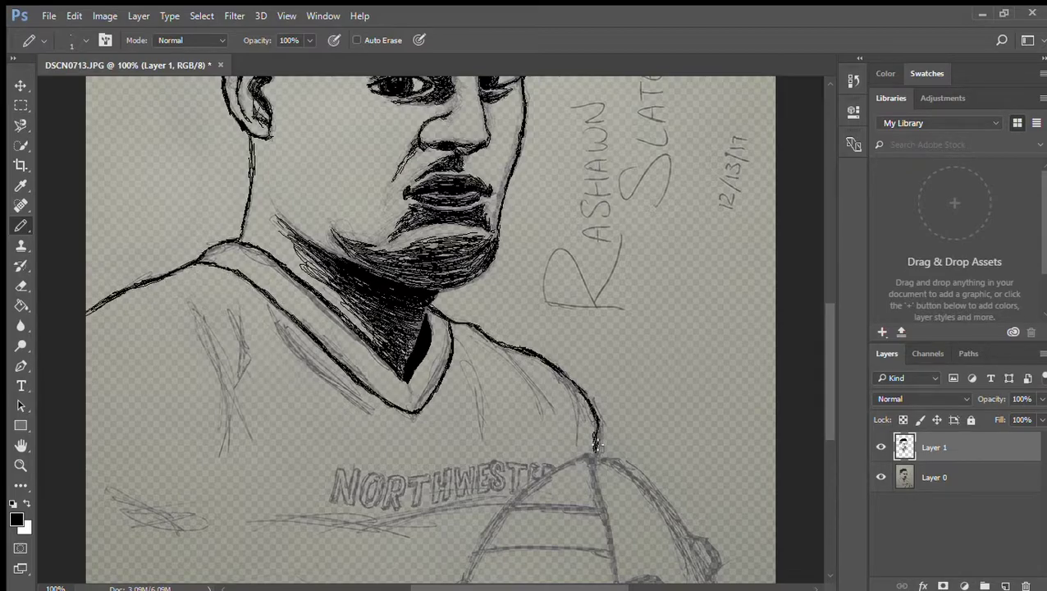
Ink the football with its two stripe lines, plus the fingers and hands holding it.
left_click_drag(822, 409, 822, 445)
mouse_move(452, 502)
left_mouse_down()
mouse_move(554, 334)
mouse_move(589, 328)
left_mouse_up()
left_click_drag(406, 502, 461, 450)
mouse_move(515, 502)
left_mouse_down()
mouse_move(656, 447)
mouse_move(666, 465)
mouse_move(607, 498)
left_mouse_up()
left_click_drag(617, 456, 587, 328)
left_click_drag(508, 379, 600, 378)
left_click_drag(480, 418, 616, 420)
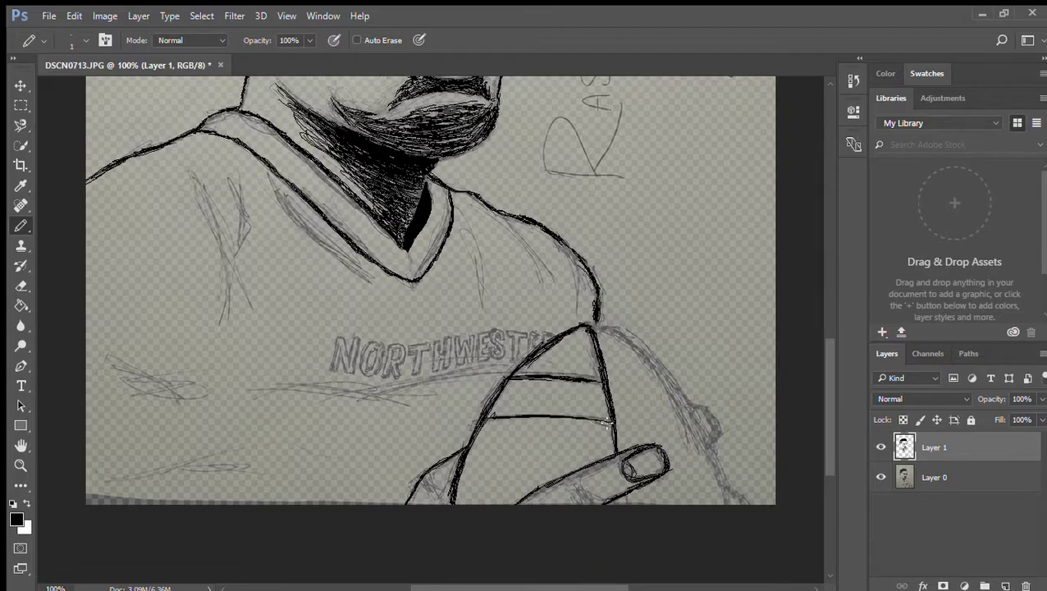
mouse_move(588, 328)
left_mouse_down()
mouse_move(655, 365)
mouse_move(726, 502)
left_mouse_up()
mouse_move(715, 450)
left_mouse_down()
mouse_move(705, 414)
mouse_move(686, 402)
left_mouse_up()
Ink the fabric fold lines across the jersey's shoulders and chest.
left_click_drag(828, 379, 822, 346)
left_click_drag(460, 331, 484, 433)
mouse_move(508, 345)
left_mouse_down()
mouse_move(542, 412)
mouse_move(550, 406)
left_mouse_up()
left_click_drag(566, 369, 574, 430)
left_click_drag(273, 304, 372, 406)
left_click_drag(233, 301, 223, 447)
mouse_move(108, 490)
left_mouse_down()
mouse_move(218, 518)
mouse_move(426, 502)
left_mouse_up()
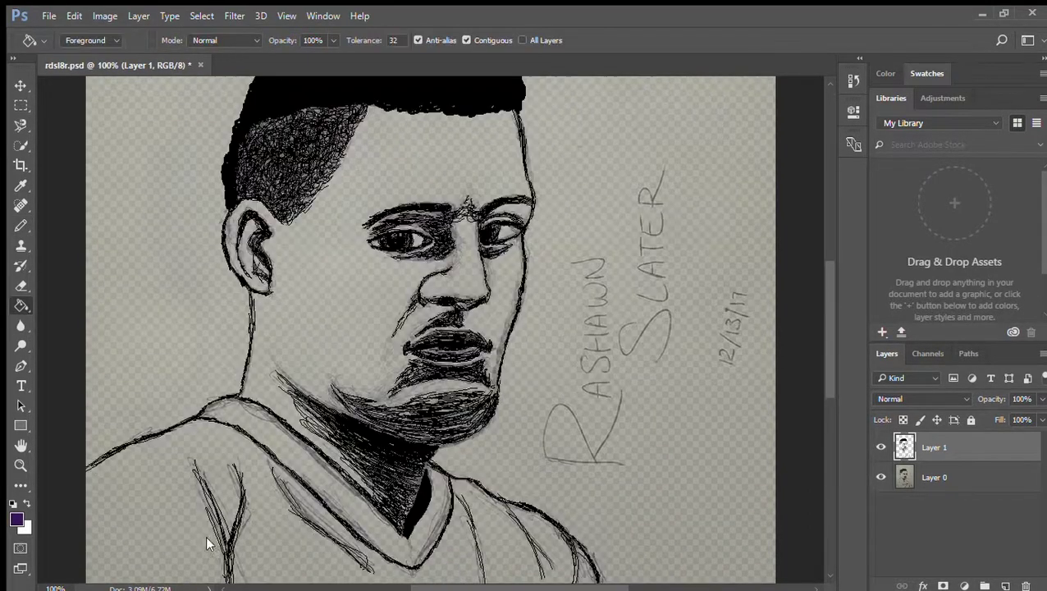
Make white the foreground colour and add Layer 2 and Layer 3 between the ink layer and the photo layer.
key("x")
left_click(1005, 586, "ctrl")
left_click(1005, 585)
left_click(935, 506)
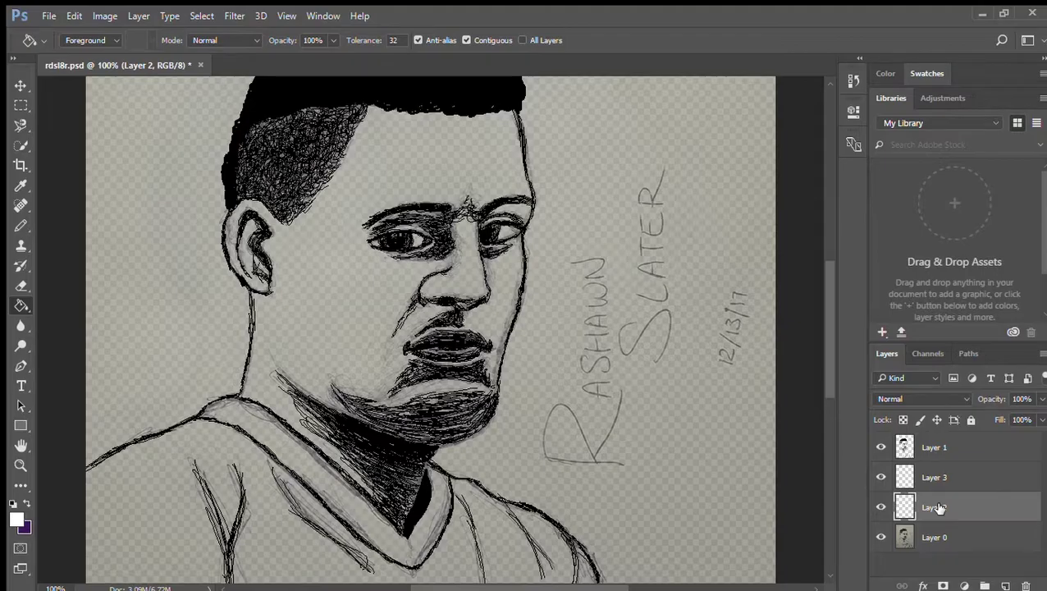
Paint Layer 2 white over the whole canvas with the Pencil, enlarging the tip, and hide that layer.
left_click(22, 225)
left_click_drag(738, 266, 607, 566)
left_click_drag(830, 359, 830, 413)
left_click_drag(712, 416, 566, 570)
left_click_drag(830, 432, 830, 464)
left_click_drag(615, 246, 488, 451)
key("]")
key("]")
key("]")
key("]")
key("]")
key("]")
mouse_move(575, 156)
left_mouse_down()
mouse_move(195, 562)
mouse_move(148, 148)
left_mouse_up()
left_click_drag(830, 418, 831, 300)
left_click_drag(518, 577, 144, 299)
left_click_drag(830, 367, 830, 316)
mouse_move(590, 246)
left_mouse_down()
mouse_move(622, 577)
mouse_move(155, 458)
left_mouse_up()
left_click_drag(830, 246, 831, 363)
left_click(881, 506)
Cover Layer 3 with white across the entire drawing, beneath the black line art.
left_click_drag(829, 431, 830, 457)
left_click(933, 478)
mouse_move(730, 262)
left_mouse_down()
mouse_move(282, 533)
mouse_move(139, 254)
left_mouse_up()
left_click_drag(830, 410, 830, 325)
mouse_move(712, 509)
left_mouse_down()
mouse_move(774, 271)
mouse_move(135, 498)
left_mouse_up()
left_click_drag(830, 328, 830, 265)
mouse_move(726, 238)
left_mouse_down()
mouse_move(366, 360)
mouse_move(171, 482)
left_mouse_up()
mouse_move(830, 240)
left_mouse_down()
mouse_move(850, 338)
mouse_move(837, 325)
left_mouse_up()
left_click_drag(828, 317, 823, 340)
Paint the body of the jersey purple on Layer 3, reducing the pencil tip toward the outlines.
scroll(824, 346, "down", 3)
key("x")
mouse_move(280, 479)
left_mouse_down()
mouse_move(328, 519)
mouse_move(205, 525)
left_mouse_up()
scroll(286, 540, "down", 2)
left_click_drag(286, 541, 205, 196)
key("ctrl+z")
left_click_drag(131, 308, 261, 254)
key("[")
key("[")
key("[")
key("[")
key("[")
mouse_move(119, 278)
left_mouse_down()
mouse_move(188, 180)
mouse_move(251, 222)
mouse_move(304, 471)
mouse_move(427, 444)
mouse_move(529, 348)
mouse_move(497, 238)
left_mouse_up()
Fill the jersey's remaining edges around the collar and the shoulder above the football with purple, using smaller pencil tips.
key("ctrl+plus")
key("ctrl+plus")
key("ctrl+minus")
key("ctrl+minus")
key("ctrl+plus")
mouse_move(552, 281)
left_mouse_down()
mouse_move(581, 353)
mouse_move(546, 270)
left_mouse_up()
key("ctrl+minus")
key("[")
key("[")
key("[")
key("[")
key("[")
key("[")
key("[")
mouse_move(410, 308)
left_mouse_down()
mouse_move(246, 164)
mouse_move(218, 175)
mouse_move(240, 160)
mouse_move(460, 249)
mouse_move(430, 215)
mouse_move(568, 278)
left_mouse_up()
key("[")
key("[")
key("[")
key("ctrl+z")
left_click_drag(444, 226, 513, 256)
Letter "NORTH" in white block capitals across the jersey's chest with a 9 px pencil.
key("x")
key("bracketleft")
left_click_drag(278, 374, 301, 376)
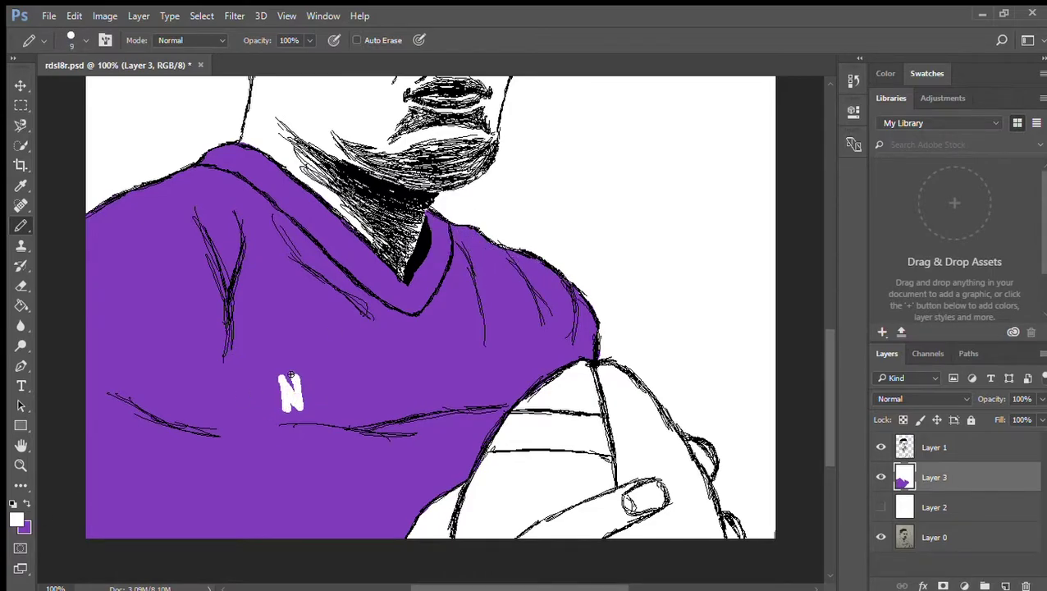
key("ctrl+z")
mouse_move(264, 420)
left_mouse_down()
mouse_move(265, 386)
mouse_move(308, 415)
mouse_move(301, 380)
mouse_move(322, 417)
left_mouse_up()
mouse_move(321, 375)
left_mouse_down()
mouse_move(328, 400)
mouse_move(373, 376)
mouse_move(360, 402)
mouse_move(384, 412)
mouse_move(397, 390)
left_mouse_up()
left_click_drag(400, 371, 397, 399)
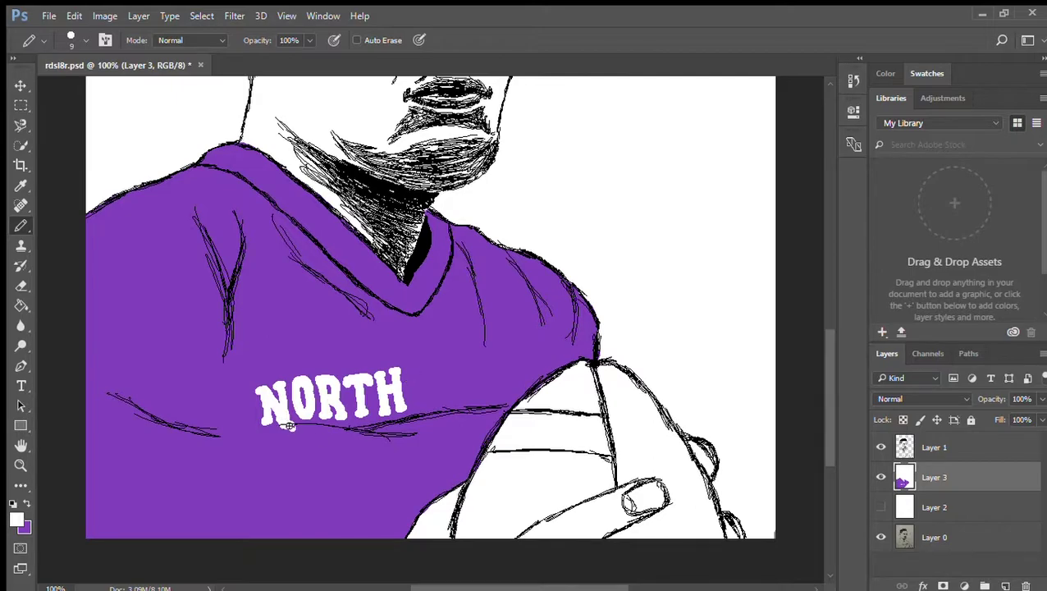
Complete the white chest lettering to read "NORTHWESTERN", running up to the edge of the football, and touch up the first N.
mouse_move(407, 370)
left_mouse_down()
mouse_move(425, 401)
mouse_move(433, 362)
mouse_move(445, 393)
mouse_move(433, 375)
left_mouse_up()
left_click_drag(445, 364, 468, 397)
mouse_move(492, 360)
left_mouse_down()
mouse_move(509, 358)
mouse_move(498, 394)
mouse_move(513, 356)
left_mouse_up()
key("ctrl+z")
mouse_move(520, 357)
left_mouse_down()
mouse_move(521, 376)
mouse_move(541, 384)
left_mouse_up()
left_click_drag(542, 352, 559, 371)
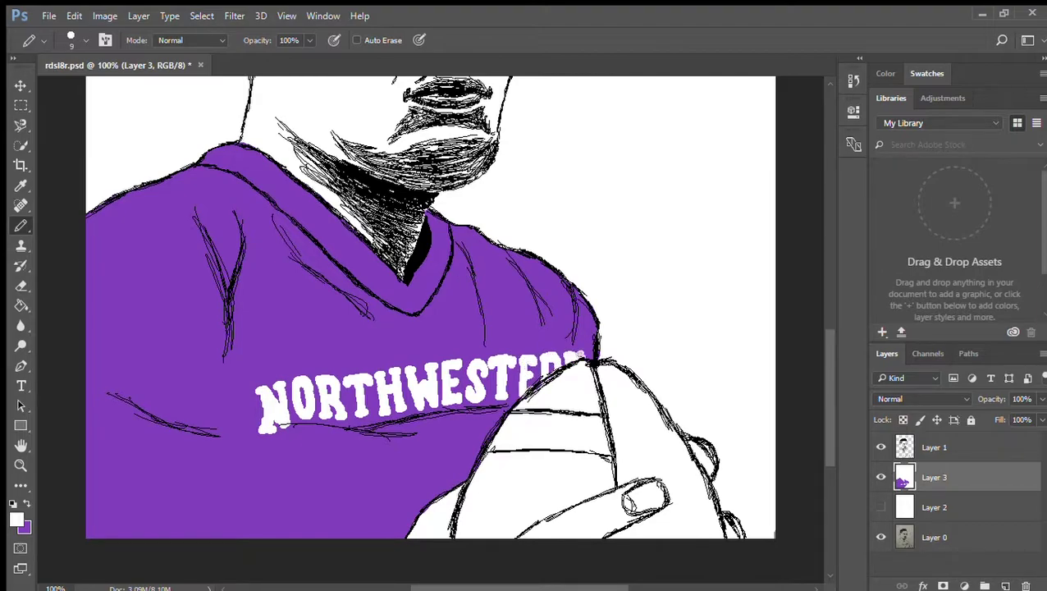
left_click_drag(250, 390, 265, 383)
Paint the white jersey number below the chest lettering and outline it in black.
mouse_move(301, 461)
left_mouse_down()
mouse_move(297, 492)
mouse_move(395, 446)
left_mouse_up()
mouse_move(297, 489)
left_mouse_down()
mouse_move(345, 510)
mouse_move(351, 487)
mouse_move(340, 467)
mouse_move(320, 509)
mouse_move(403, 513)
mouse_move(371, 447)
mouse_move(401, 463)
mouse_move(418, 443)
mouse_move(464, 431)
mouse_move(456, 459)
mouse_move(497, 428)
left_mouse_up()
key("d")
mouse_move(287, 464)
left_mouse_down()
mouse_move(297, 497)
mouse_move(353, 506)
mouse_move(379, 480)
mouse_move(374, 536)
left_mouse_up()
mouse_move(288, 464)
left_mouse_down()
mouse_move(438, 485)
mouse_move(443, 447)
mouse_move(502, 411)
left_mouse_up()
Paint a white Under Armour logo on the upper chest and add black outlining below the jersey number's first digit.
key("x")
scroll(370, 571, "up", 1)
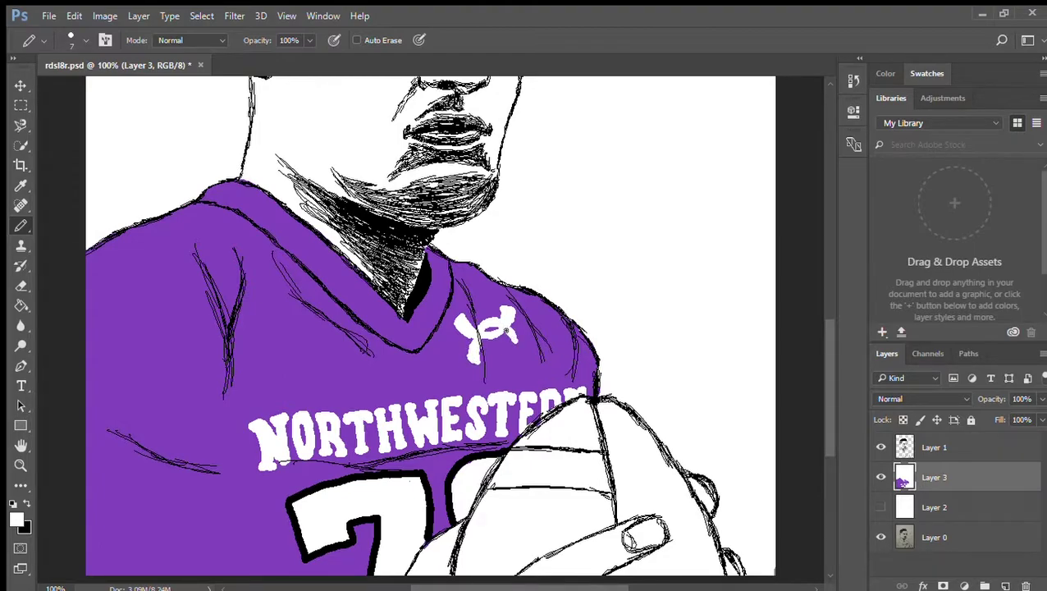
left_click(27, 503)
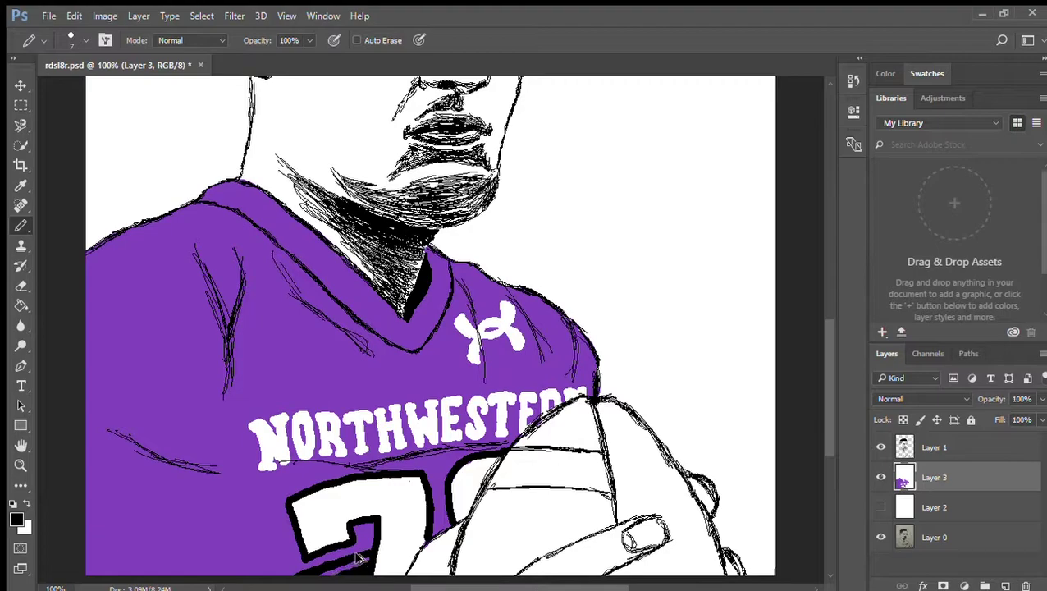
Shade the collar and the jersey's fold lines with a darker purple based on the jersey colour.
left_click(395, 333, "alt")
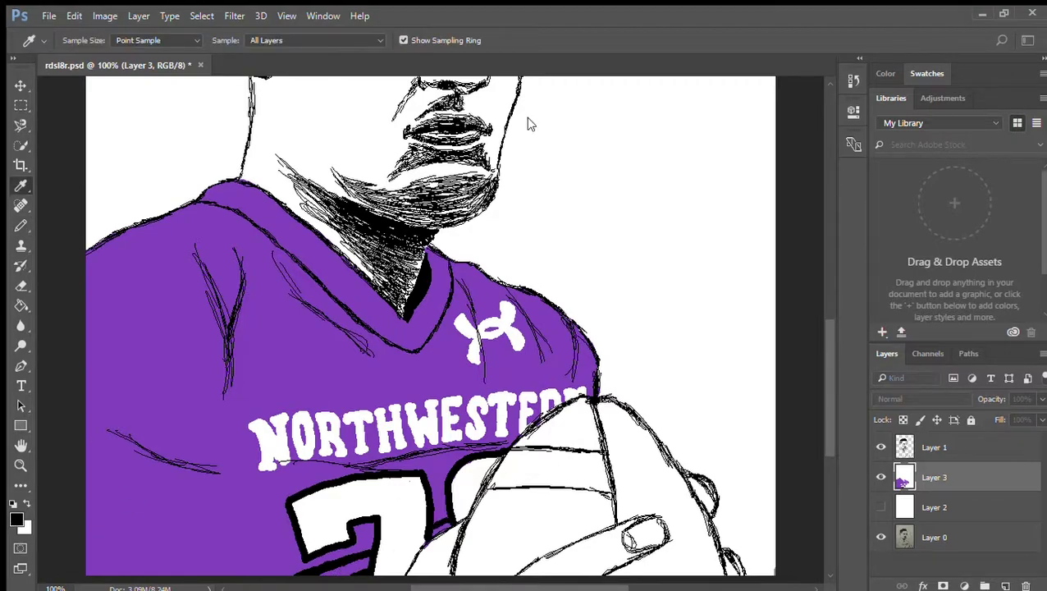
mouse_move(412, 349)
left_mouse_down()
mouse_move(205, 190)
mouse_move(391, 326)
mouse_move(434, 310)
mouse_move(437, 258)
left_mouse_up()
mouse_move(232, 308)
left_mouse_down()
mouse_move(238, 279)
mouse_move(361, 351)
left_mouse_up()
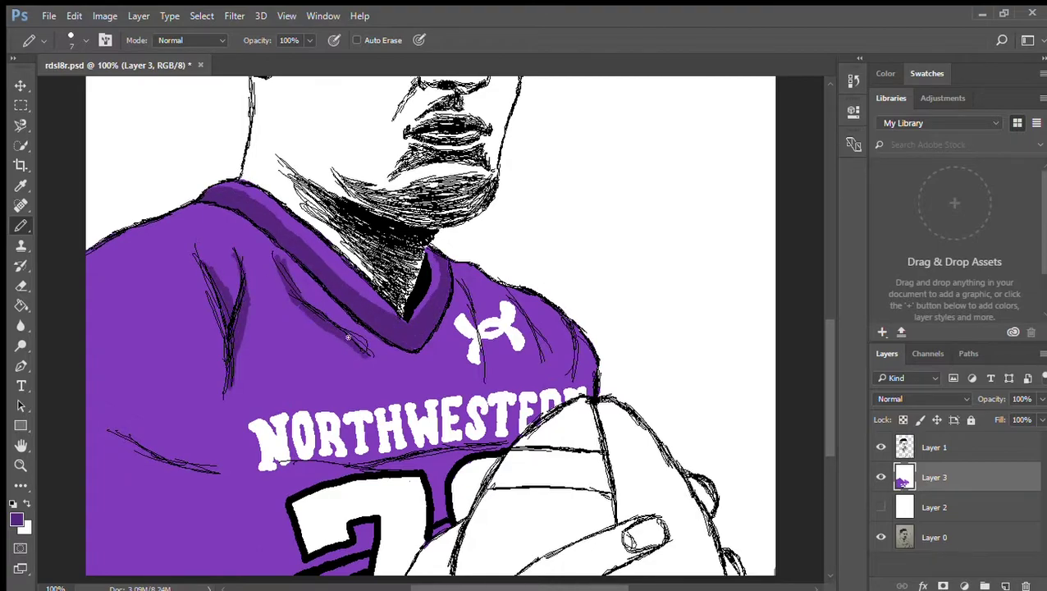
left_click_drag(472, 321, 454, 272)
mouse_move(531, 317)
left_mouse_down()
mouse_move(551, 359)
mouse_move(515, 297)
left_mouse_up()
mouse_move(579, 338)
left_mouse_down()
mouse_move(573, 376)
mouse_move(574, 328)
left_mouse_up()
left_click_drag(488, 380, 480, 337)
mouse_move(110, 435)
left_mouse_down()
mouse_move(96, 442)
mouse_move(127, 437)
mouse_move(210, 470)
left_mouse_up()
Choose an orange-brown skin tone and paint the face and ear with it on Layer 3.
left_click_drag(829, 346, 818, 284)
key("alt")
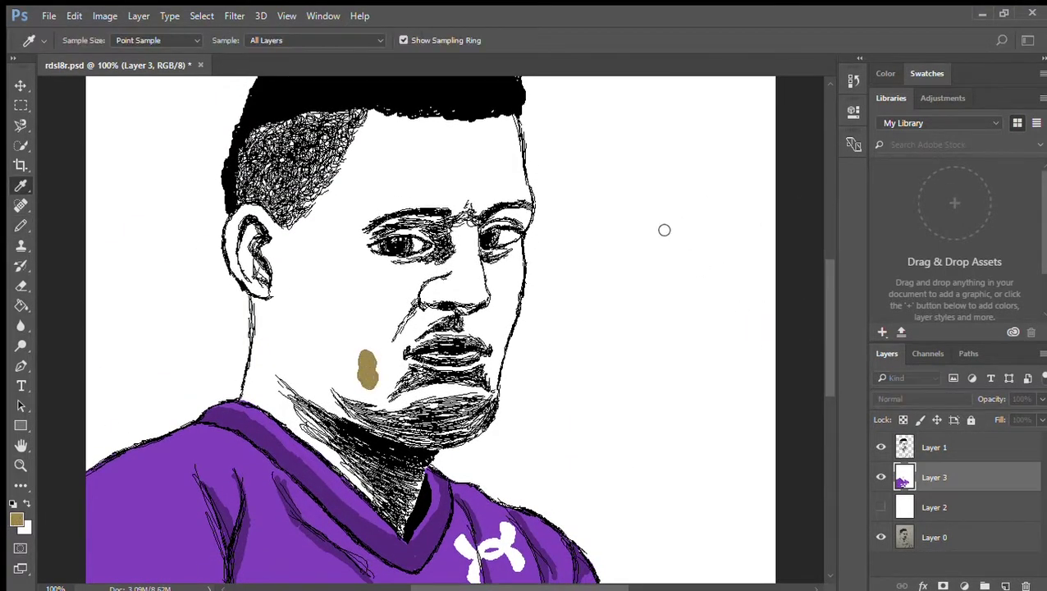
left_click(755, 323)
mouse_move(368, 361)
left_mouse_down()
mouse_move(331, 385)
mouse_move(276, 244)
left_mouse_up()
mouse_move(248, 216)
left_mouse_down()
mouse_move(254, 279)
mouse_move(295, 164)
mouse_move(474, 140)
mouse_move(517, 190)
mouse_move(361, 238)
mouse_move(386, 360)
mouse_move(484, 377)
mouse_move(361, 262)
mouse_move(455, 279)
mouse_move(492, 246)
mouse_move(482, 218)
mouse_move(518, 204)
mouse_move(502, 337)
mouse_move(486, 264)
mouse_move(513, 305)
mouse_move(517, 259)
left_mouse_up()
Resize the pencil to 20 px and fill the rest of the face, chin and neck with the orange-brown skin tone.
key("bracketleft")
key("bracketleft")
key("bracketleft")
key("bracketleft")
key("bracketleft")
key("bracketleft")
key("bracketleft")
key("bracketright")
key("bracketright")
key("bracketright")
key("bracketright")
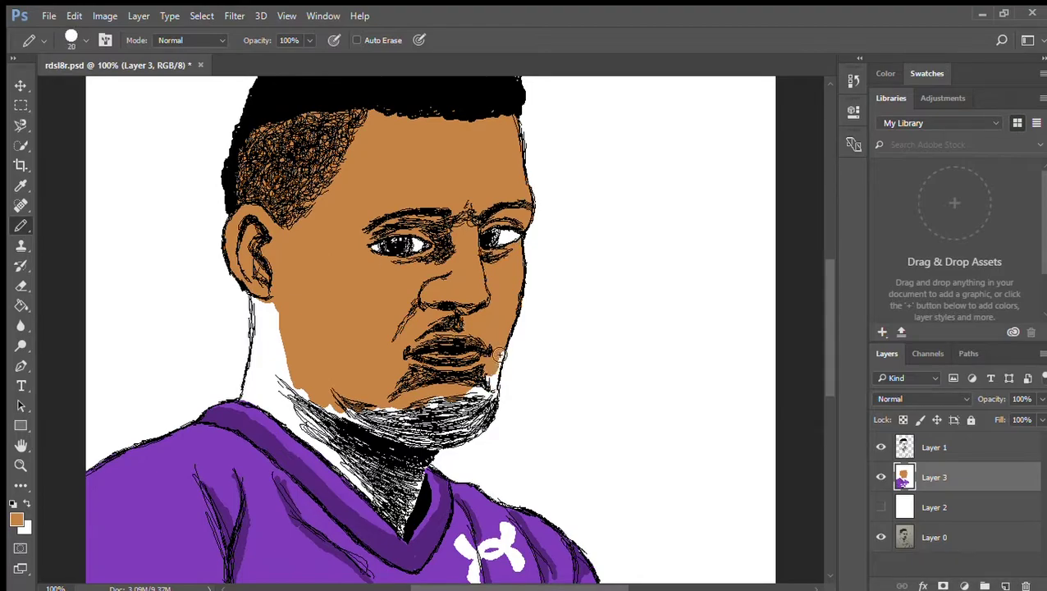
mouse_move(486, 418)
left_mouse_down()
mouse_move(318, 397)
mouse_move(389, 485)
mouse_move(413, 465)
mouse_move(395, 473)
mouse_move(406, 529)
left_mouse_up()
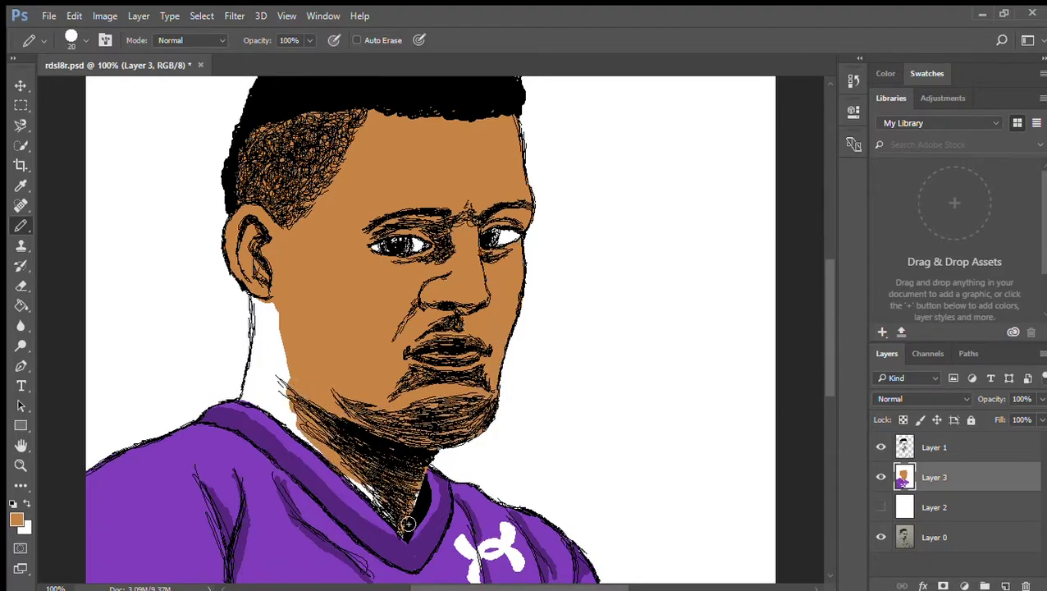
left_click_drag(285, 422, 267, 385)
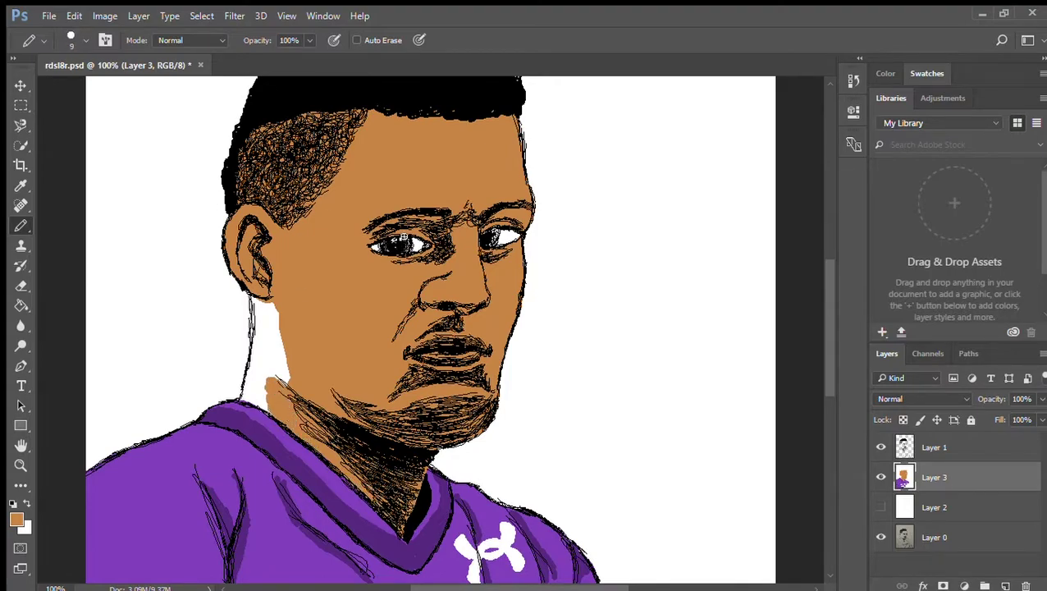
mouse_move(280, 330)
left_mouse_down()
mouse_move(256, 326)
mouse_move(289, 370)
mouse_move(256, 389)
left_mouse_up()
Choose a lighter orange and paint highlights on the nose, both cheeks and the forehead.
key("bracketleft")
left_click(17, 519)
left_click(661, 154)
key("Return")
left_click_drag(426, 297, 476, 270)
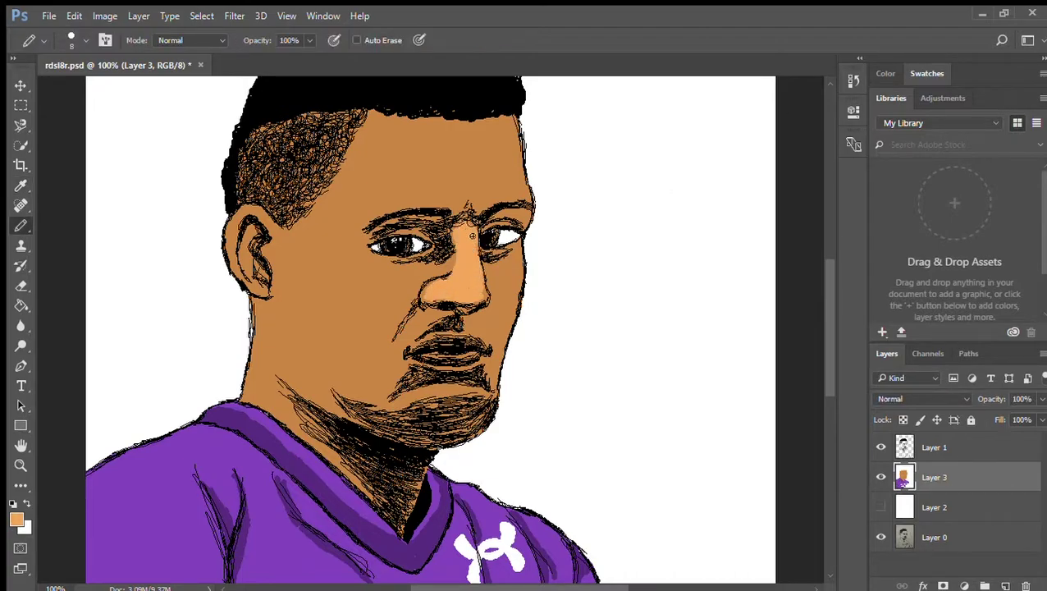
key("ctrl+z")
left_click_drag(398, 275, 378, 273)
left_click_drag(504, 275, 501, 302)
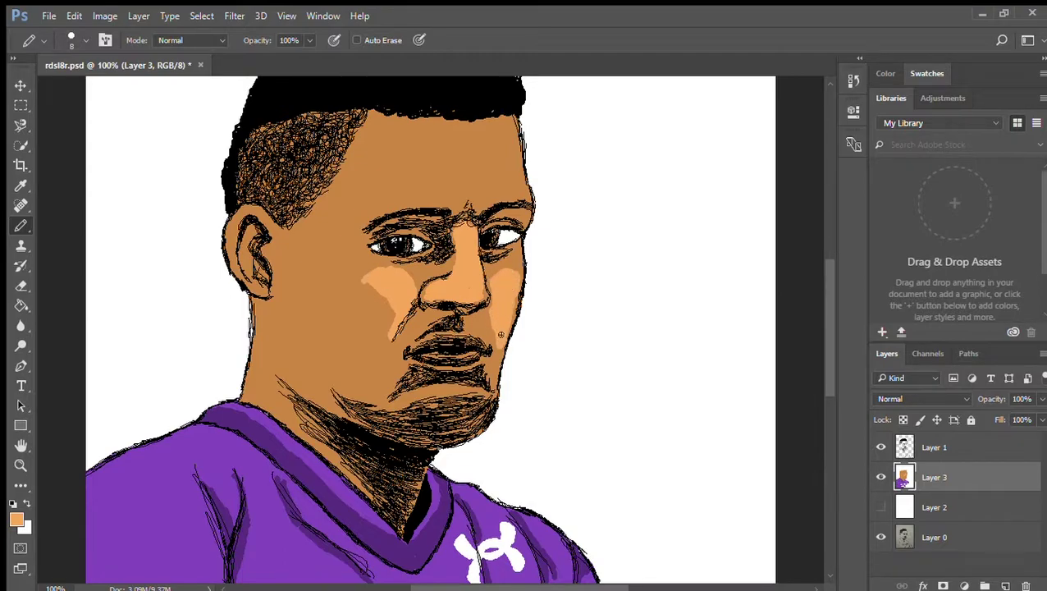
left_click_drag(356, 280, 388, 320)
mouse_move(428, 171)
left_mouse_down()
mouse_move(496, 171)
mouse_move(472, 156)
left_mouse_up()
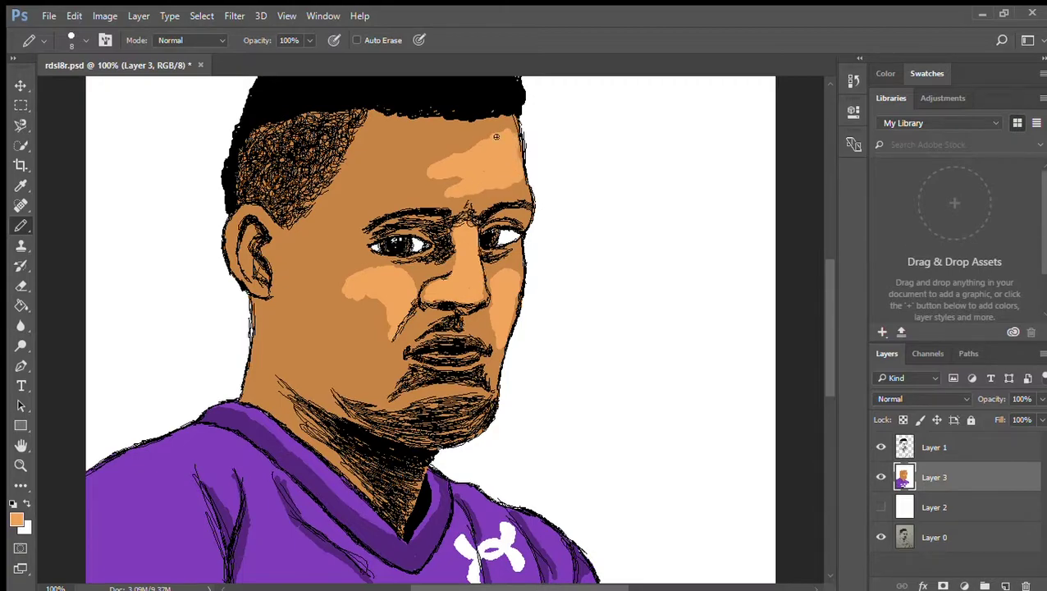
Mix an intermediate skin tone to soften the edge of the cheek highlight, and trim it back with the base skin colour.
left_click(363, 354, "alt")
left_click(16, 519)
left_click(673, 185)
key("Return")
mouse_move(371, 361)
left_mouse_down()
mouse_move(380, 338)
mouse_move(355, 315)
left_mouse_up()
left_click(322, 320, "alt")
left_click_drag(361, 363, 349, 306)
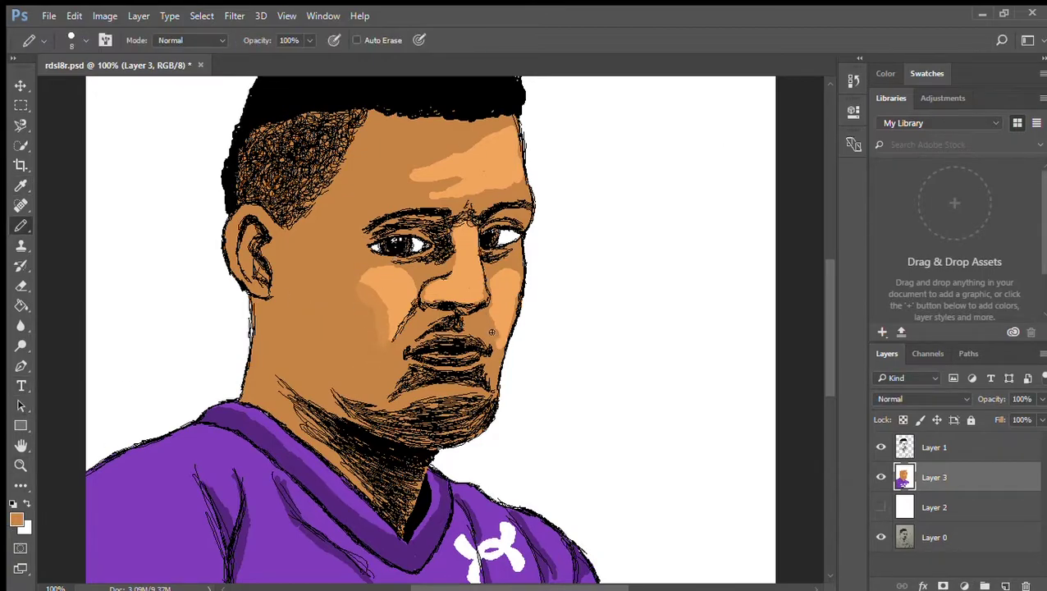
Choose a dark brown and shade the beard, jaw and neck areas with it.
left_click(17, 519)
left_click(665, 242)
key("Return")
mouse_move(411, 441)
left_mouse_down()
mouse_move(477, 420)
mouse_move(429, 406)
mouse_move(398, 424)
mouse_move(402, 434)
mouse_move(395, 411)
mouse_move(333, 425)
mouse_move(415, 487)
mouse_move(400, 525)
mouse_move(406, 383)
left_mouse_up()
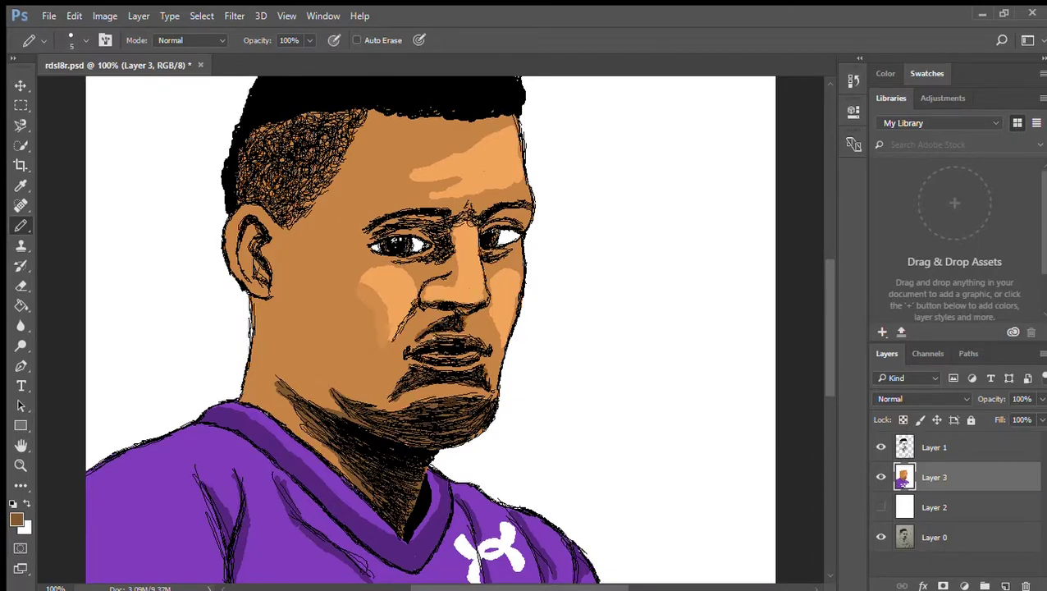
Colour the lips with a muted mauve and darken them with a deep red.
key("i")
key("Return")
key("i")
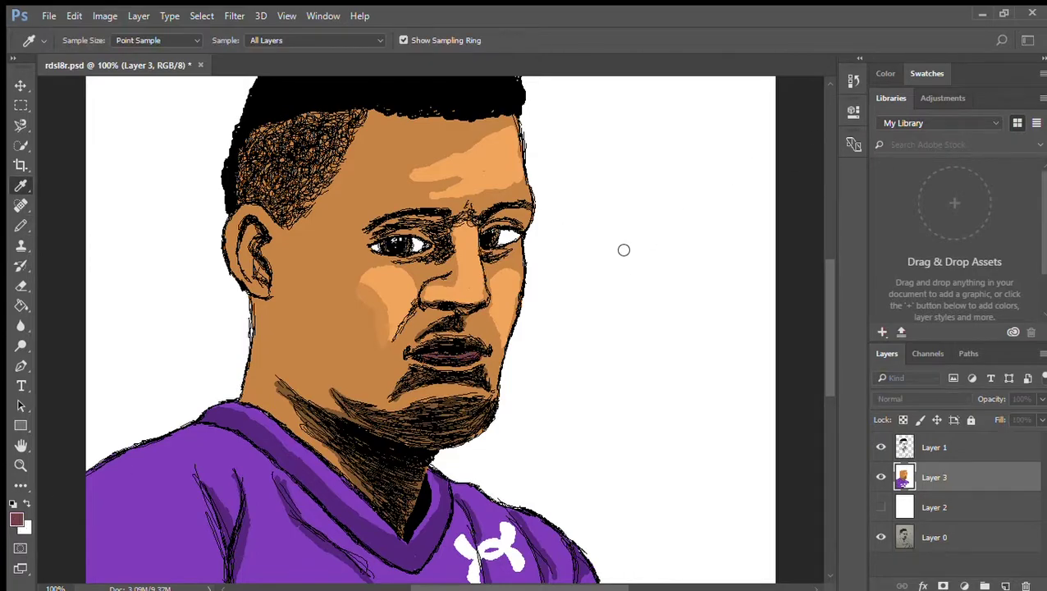
key("b")
key("i")
key("b")
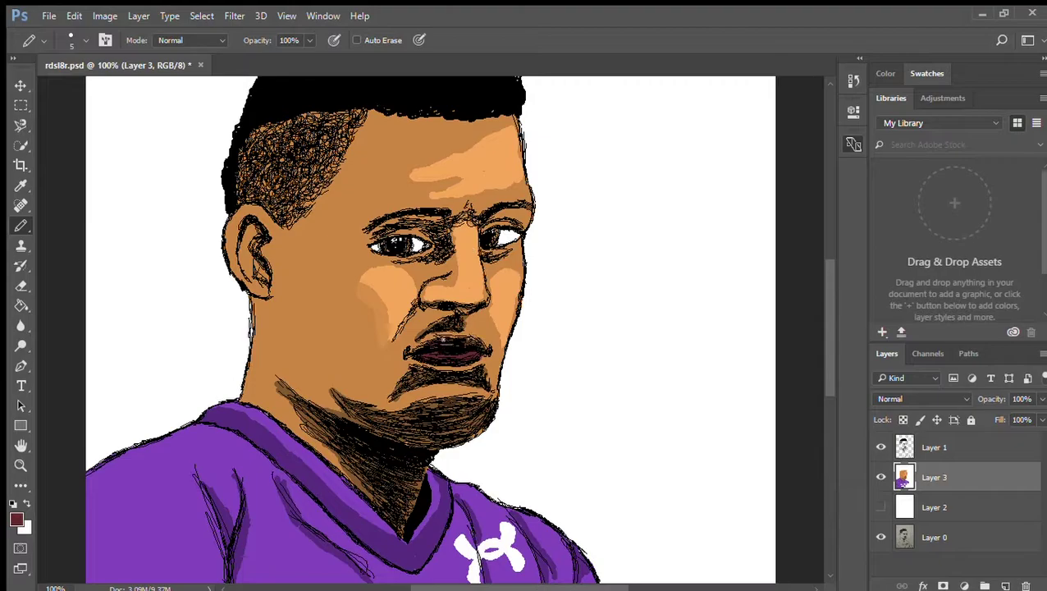
Draw fine black knuckle creases on the finger holding the football, using a 1 px pencil on Layer 1.
left_click_drag(828, 332, 829, 430)
left_click(930, 445)
key("i")
left_click(855, 154)
left_click_drag(560, 412, 564, 428)
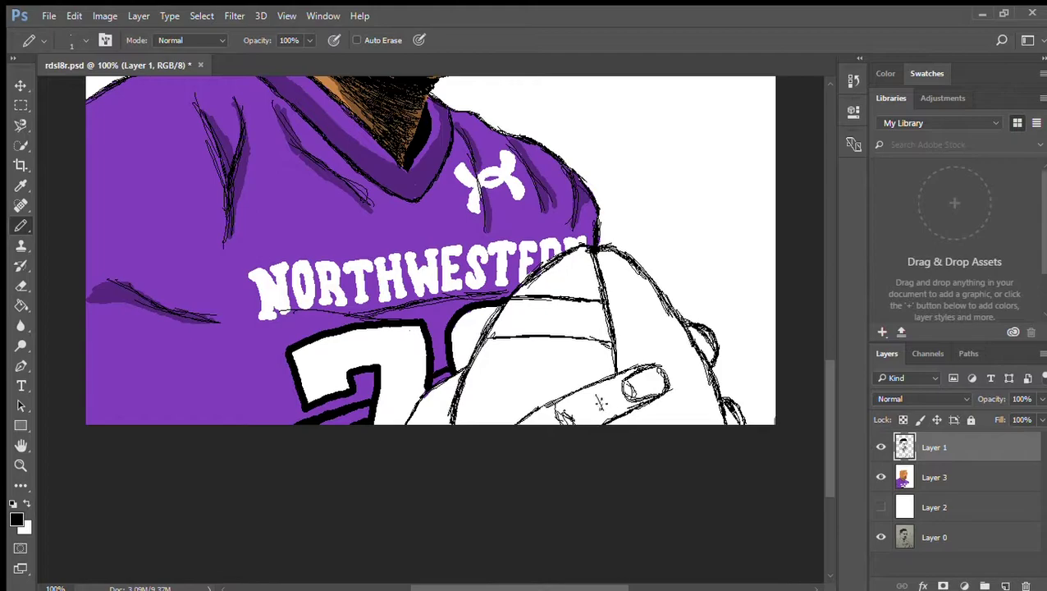
Sample the skin tone and paint the hands and fingers around the football on Layer 3.
left_click(928, 477)
left_click(18, 517)
left_click(353, 101)
left_click(856, 154)
key("]")
key("]")
key("]")
key("]")
key("]")
key("]")
mouse_move(412, 422)
left_mouse_down()
mouse_move(436, 423)
mouse_move(425, 401)
mouse_move(454, 376)
left_mouse_up()
key("bracketright")
key("bracketright")
key("bracketright")
mouse_move(518, 418)
left_mouse_down()
mouse_move(605, 417)
mouse_move(548, 408)
mouse_move(607, 415)
left_mouse_up()
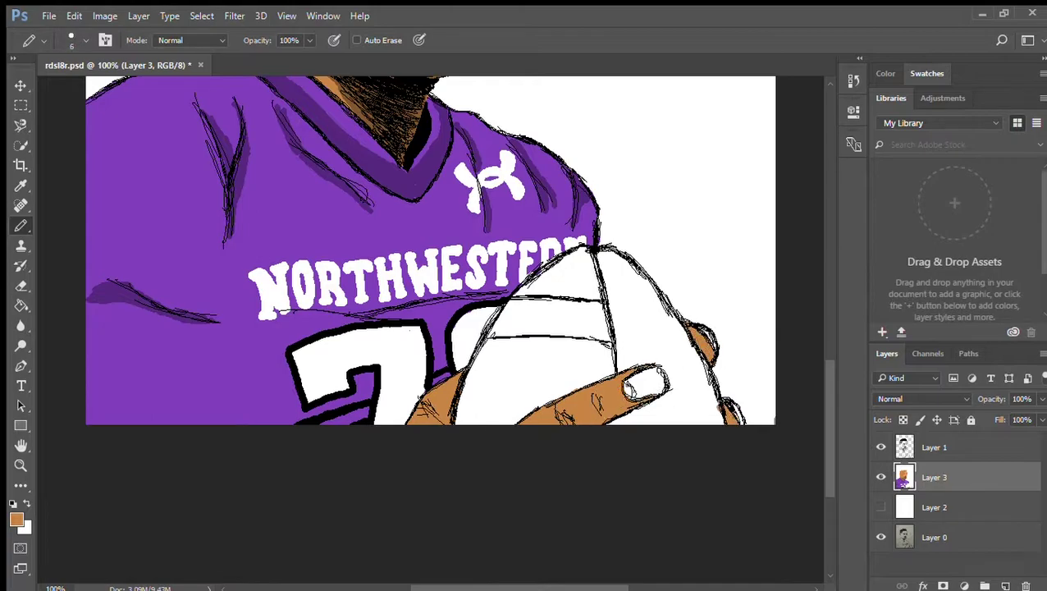
Mix a light pink and paint the thumbnail with it.
key("i")
left_click(701, 138)
left_click_drag(630, 380, 645, 386)
left_click(16, 519)
left_click(578, 186)
left_click(701, 138)
left_click(16, 520)
left_click(700, 138)
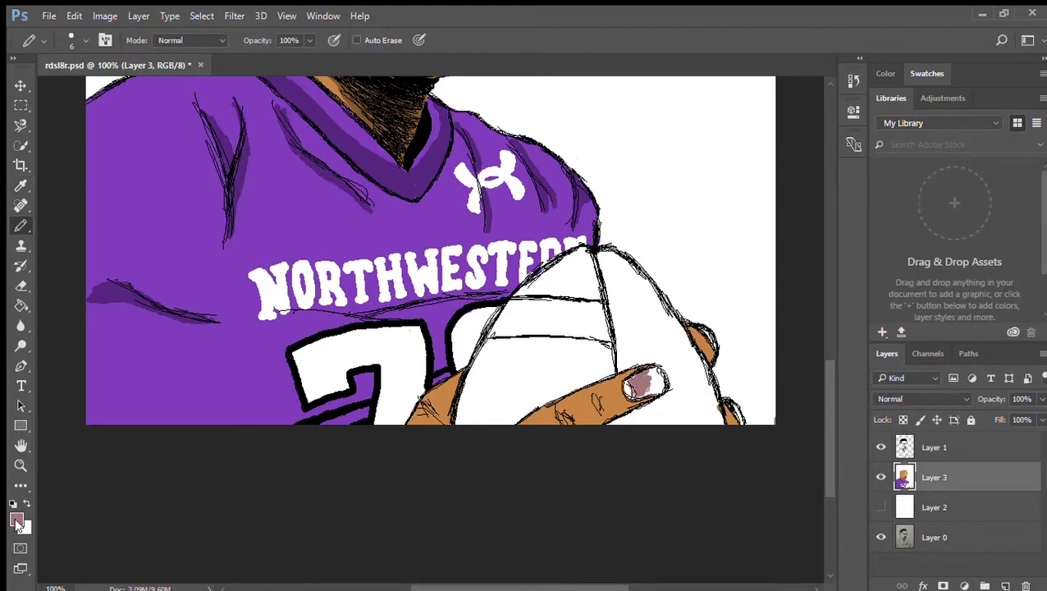
key("i")
key("b")
Test a dark maroon on the football, switch to a reddish brown and fill the ball except for its white stripe.
key("i")
key("b")
left_click_drag(622, 310, 623, 344)
key("i")
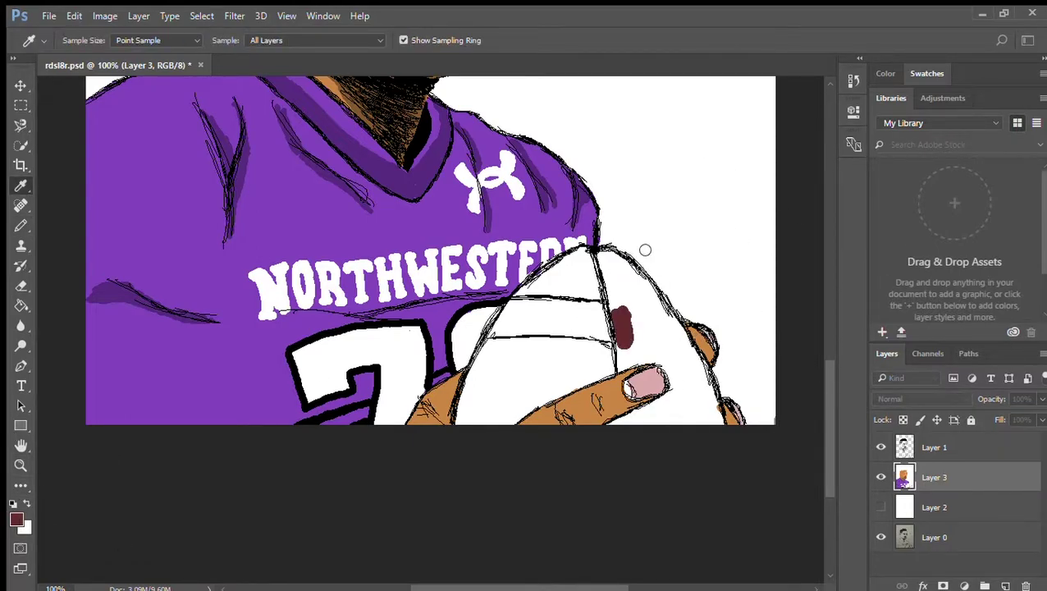
key("b")
mouse_move(613, 275)
left_mouse_down()
mouse_move(648, 332)
mouse_move(697, 377)
mouse_move(681, 394)
mouse_move(693, 414)
mouse_move(656, 402)
mouse_move(668, 383)
mouse_move(652, 414)
mouse_move(693, 401)
mouse_move(705, 361)
mouse_move(661, 320)
mouse_move(663, 306)
mouse_move(582, 254)
mouse_move(590, 295)
left_mouse_up()
key("bracketright")
key("bracketright")
key("bracketright")
key("bracketright")
mouse_move(468, 406)
left_mouse_down()
mouse_move(510, 420)
mouse_move(602, 366)
mouse_move(478, 393)
mouse_move(544, 350)
mouse_move(611, 344)
left_mouse_up()
Show and select Layer 2, choose a dark purple and try painting the background with it.
scroll(793, 285, "up", 5)
left_click(935, 506)
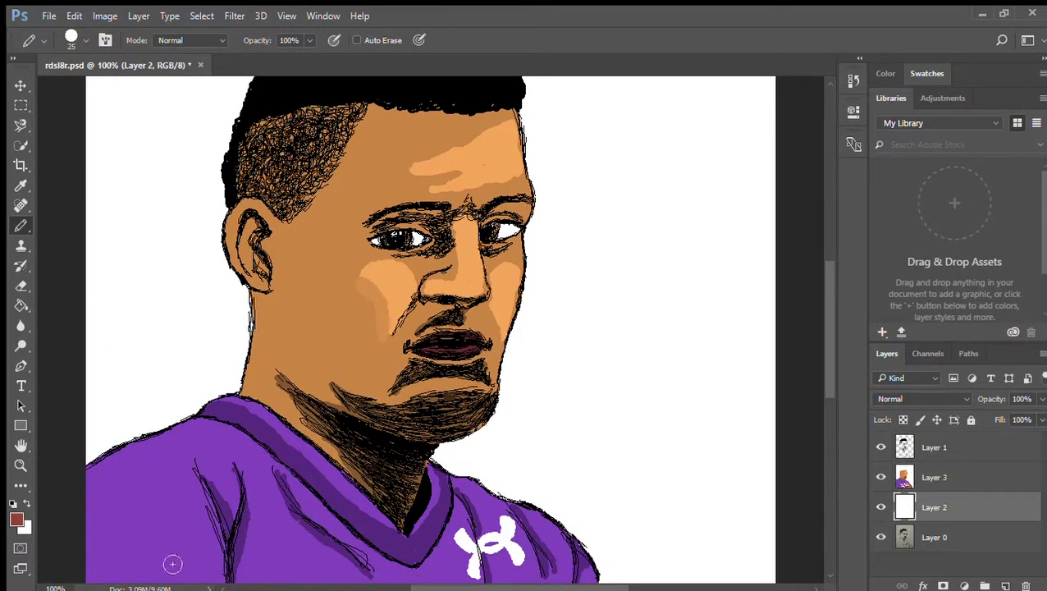
key("i")
left_click(792, 150)
left_click_drag(751, 449, 755, 454)
Hide Layer 2 and start erasing Layer 3's white background beside the player, undoing a move of Layer 2 above Layer 3.
left_click(927, 478)
left_click(22, 285)
left_click(881, 507)
left_click_drag(615, 274, 789, 429)
scroll(789, 430, "down", 4)
mouse_move(720, 390)
left_mouse_down()
mouse_move(743, 533)
mouse_move(776, 542)
left_mouse_up()
left_click_drag(903, 507, 890, 465)
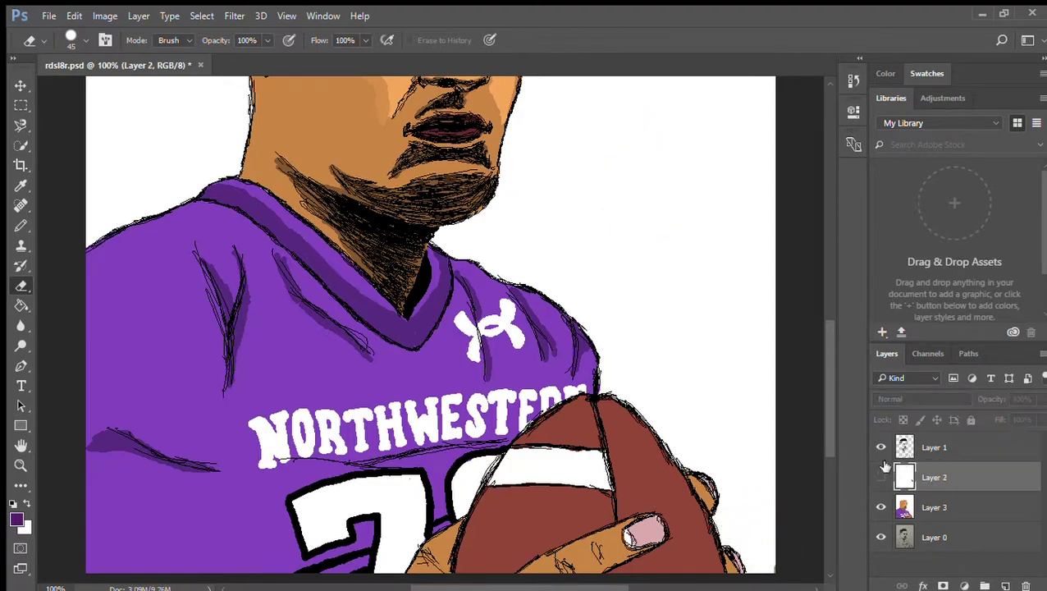
key("ctrl+z")
Erase the white on Layer 3 above the hair and along the right side of the face, shoulder and football.
scroll(603, 264, "up", 10)
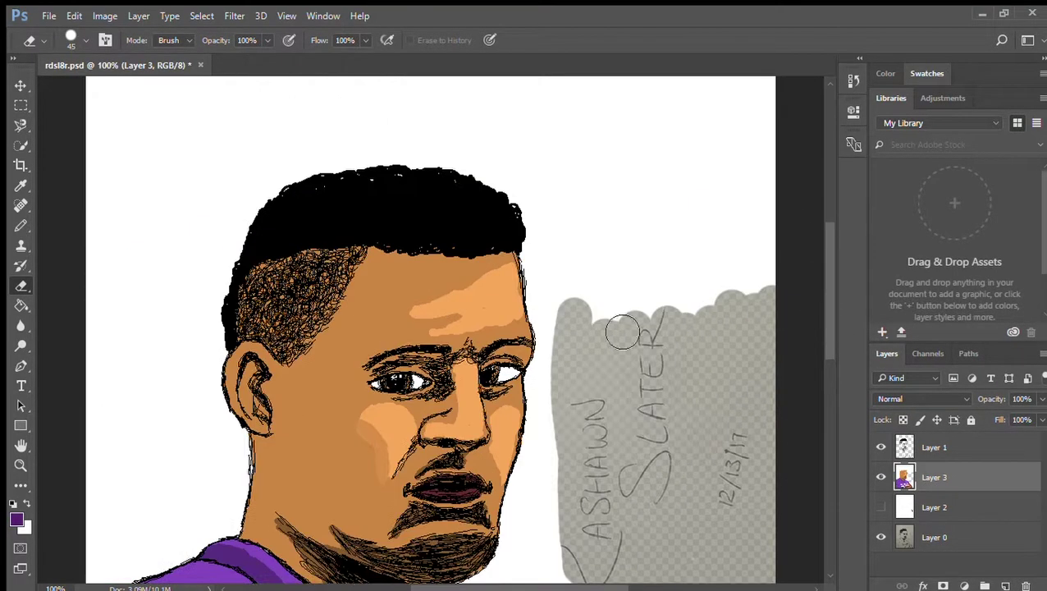
mouse_move(572, 238)
left_mouse_down()
mouse_move(558, 324)
mouse_move(573, 279)
mouse_move(432, 197)
mouse_move(614, 196)
left_mouse_up()
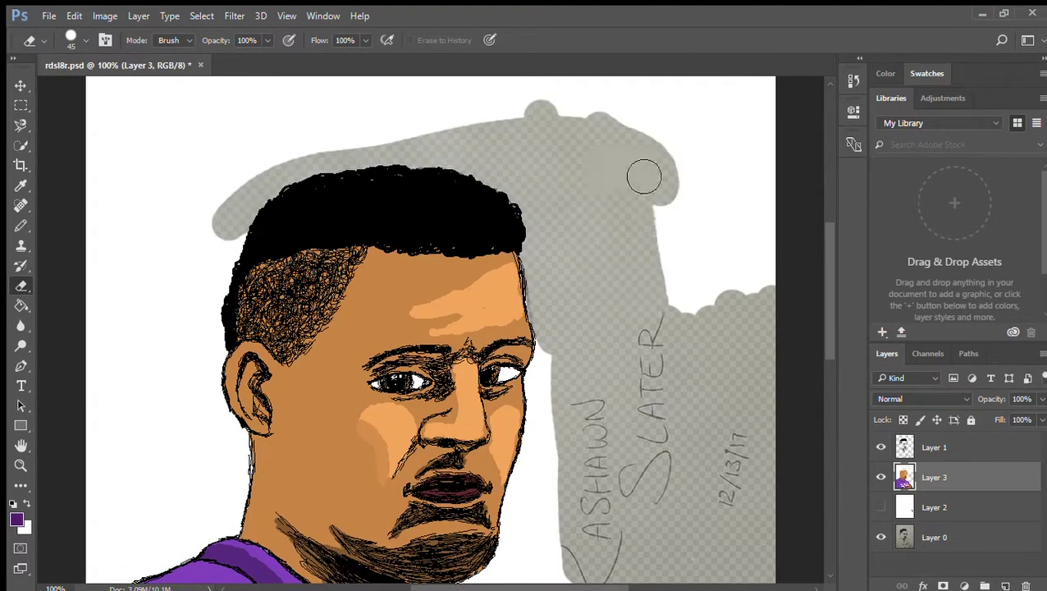
scroll(531, 250, "down", 5)
mouse_move(531, 251)
left_mouse_down()
mouse_move(542, 146)
mouse_move(537, 182)
left_mouse_up()
scroll(548, 188, "up", 5)
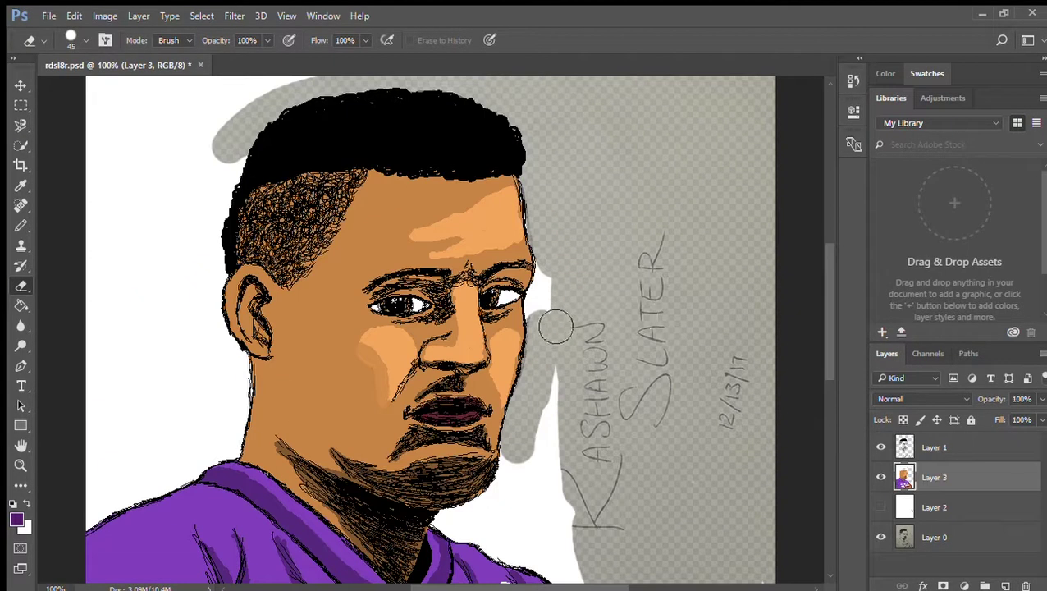
left_click_drag(829, 344, 829, 408)
mouse_move(591, 306)
left_mouse_down()
mouse_move(528, 250)
mouse_move(761, 451)
mouse_move(754, 369)
left_mouse_up()
left_click_drag(829, 370, 829, 426)
mouse_move(783, 408)
left_mouse_down()
mouse_move(684, 227)
mouse_move(681, 276)
mouse_move(748, 343)
mouse_move(760, 365)
left_mouse_up()
Reduce the eraser to 15 px and clear the remaining white close to the chin, neck, shoulder and football edges.
key("bracketleft")
key("bracketleft")
key("bracketleft")
key("bracketleft")
key("bracketleft")
key("bracketleft")
scroll(718, 358, "up", 5)
mouse_move(435, 377)
left_mouse_down()
mouse_move(476, 399)
mouse_move(488, 349)
mouse_move(525, 304)
mouse_move(569, 344)
mouse_move(605, 427)
mouse_move(652, 397)
left_mouse_up()
scroll(488, 349, "down", 3)
left_click_drag(553, 320, 579, 346)
left_click_drag(829, 384, 829, 301)
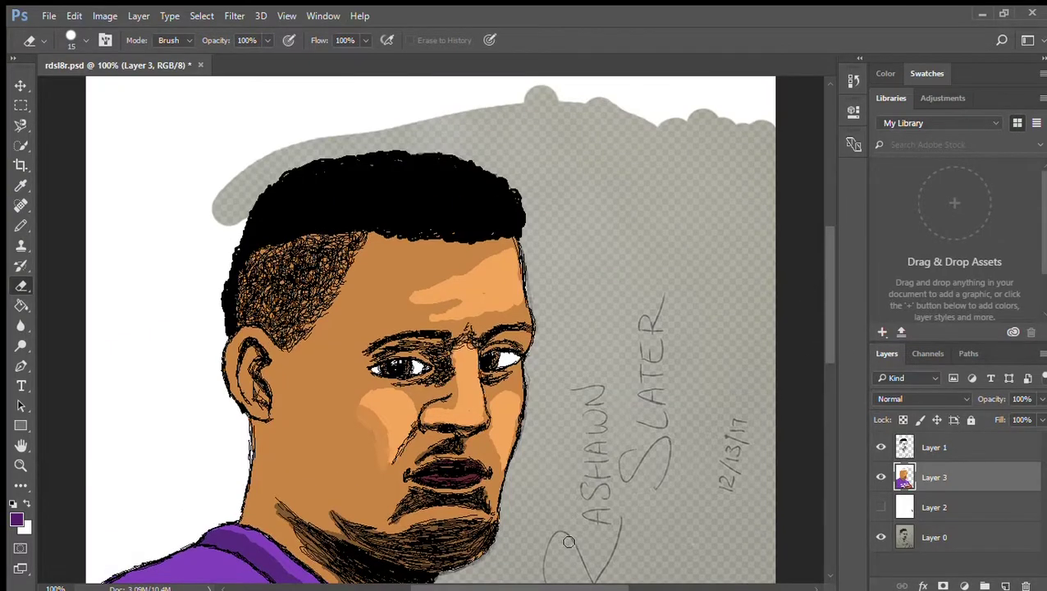
Erase the white along the back of the head, neck and left shoulder, enlarging the eraser for the wider areas.
left_click_drag(529, 588, 448, 588)
left_click_drag(829, 295, 827, 304)
scroll(827, 309, "down", 2)
mouse_move(512, 115)
left_mouse_down()
mouse_move(532, 133)
mouse_move(506, 245)
mouse_move(508, 290)
mouse_move(524, 320)
mouse_move(506, 288)
mouse_move(532, 326)
mouse_move(537, 386)
left_mouse_up()
left_click_drag(379, 488, 471, 448)
mouse_move(525, 409)
left_mouse_down()
mouse_move(447, 435)
mouse_move(529, 386)
left_mouse_up()
key("bracketright")
key("bracketright")
key("bracketright")
key("bracketright")
key("bracketright")
key("bracketright")
mouse_move(391, 459)
left_mouse_down()
mouse_move(446, 435)
mouse_move(422, 343)
left_mouse_up()
scroll(422, 344, "up", 3)
mouse_move(382, 537)
left_mouse_down()
mouse_move(402, 350)
mouse_move(497, 392)
mouse_move(476, 172)
left_mouse_up()
Enlarge the eraser to 125 px and clear the remaining white above the head on Layer 3.
left_click_drag(829, 267, 829, 229)
mouse_move(497, 316)
left_mouse_down()
mouse_move(619, 297)
mouse_move(806, 226)
left_mouse_up()
left_click_drag(523, 587, 603, 578)
key("bracketright")
key("bracketright")
key("bracketright")
key("bracketright")
key("bracketright")
key("bracketright")
key("bracketright")
mouse_move(123, 246)
left_mouse_down()
mouse_move(331, 234)
mouse_move(722, 238)
left_mouse_up()
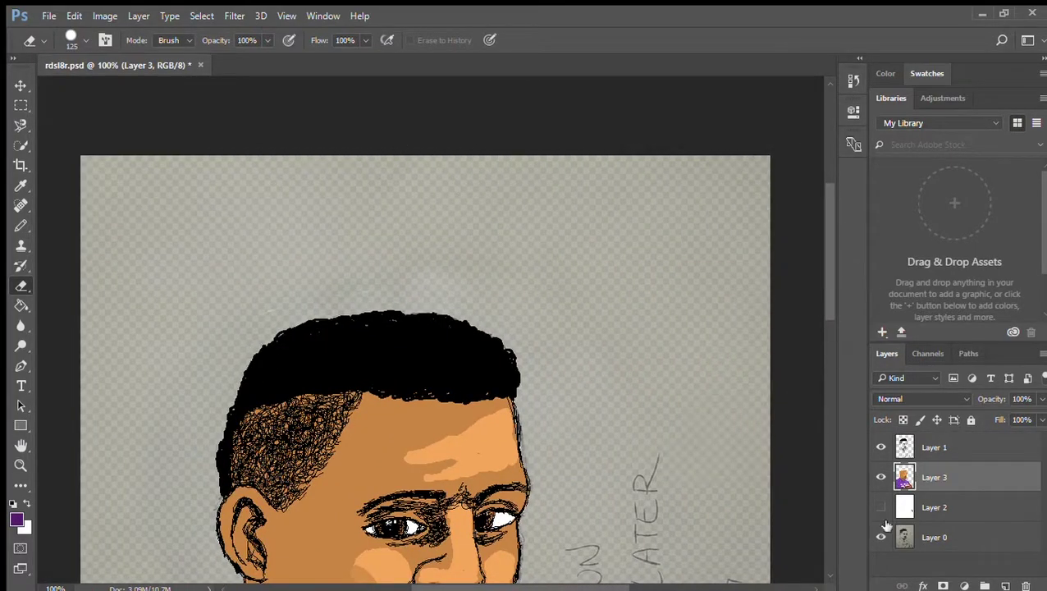
Show Layer 2 and paint its lower background dark purple beside the football and shoulder with an 80 px pencil.
left_click(880, 507)
scroll(374, 439, "down", 10)
key("b")
mouse_move(711, 280)
left_mouse_down()
mouse_move(768, 523)
mouse_move(689, 526)
left_mouse_up()
key("ctrl+z")
mouse_move(831, 324)
left_mouse_down()
mouse_move(831, 312)
mouse_move(831, 362)
left_mouse_up()
left_click(933, 507)
mouse_move(694, 312)
left_mouse_down()
mouse_move(752, 507)
mouse_move(772, 309)
mouse_move(572, 219)
left_mouse_up()
Extend the dark purple on Layer 2 up alongside the face and over the top of the hair.
scroll(573, 219, "up", 6)
mouse_move(536, 414)
left_mouse_down()
mouse_move(572, 224)
mouse_move(329, 273)
mouse_move(711, 420)
left_mouse_up()
scroll(711, 420, "up", 5)
mouse_move(736, 238)
left_mouse_down()
mouse_move(595, 328)
mouse_move(735, 154)
left_mouse_up()
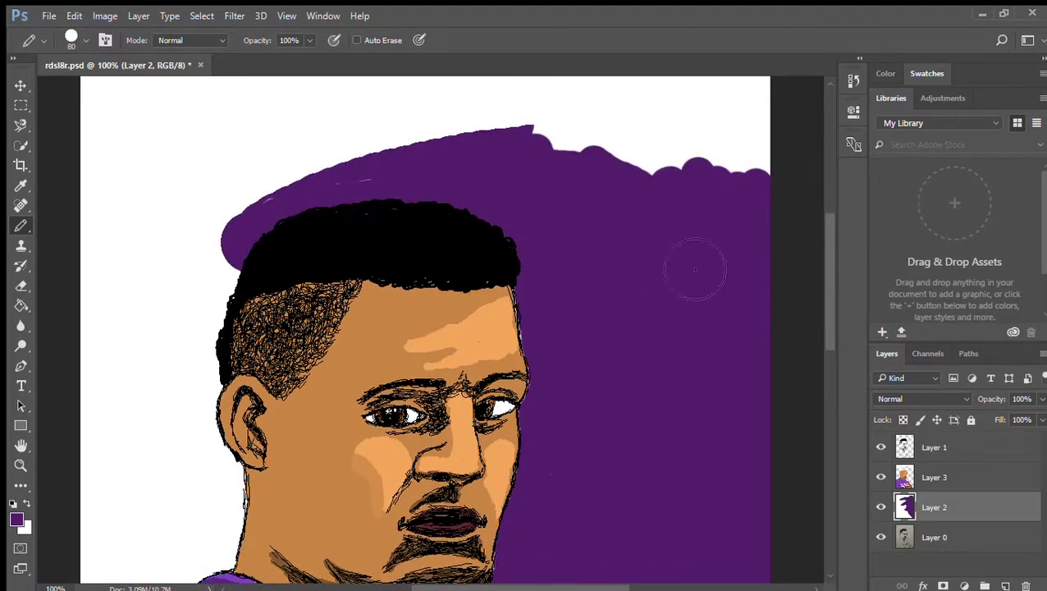
Hide Layer 2 and erase the white on Layer 3 around the back and top of the head with a 125 px eraser.
left_click(881, 476)
left_click(880, 476)
left_click(880, 507)
key("e")
key("alt+bracketright")
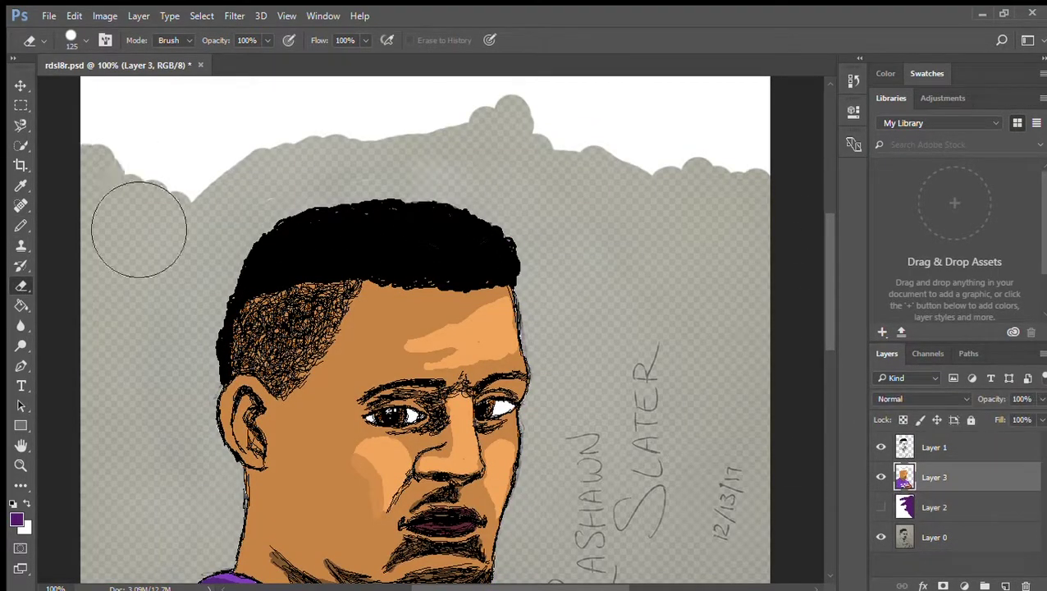
scroll(778, 269, "down", 5)
Show Layer 2 again and paint the background dark purple behind the neck, the back of the head and above the hair.
left_click(881, 506)
left_click(20, 225)
mouse_move(92, 401)
left_mouse_down()
mouse_move(108, 327)
mouse_move(234, 292)
mouse_move(137, 198)
left_mouse_up()
key("ctrl+z")
left_click(933, 507)
scroll(696, 317, "up", 7)
mouse_move(201, 410)
left_mouse_down()
mouse_move(357, 70)
mouse_move(498, 136)
left_mouse_up()
Hide Layer 2 and erase the remaining white along the upper edge of Layer 3.
left_click(922, 478)
left_click(881, 506)
left_click(21, 285)
mouse_move(829, 249)
left_mouse_down()
mouse_move(830, 322)
mouse_move(829, 217)
left_mouse_up()
Show Layer 2 and fill the rest of the background above the head with dark purple pencil strokes.
left_click(956, 511)
left_click(881, 507)
left_click(21, 225)
left_click_drag(753, 236, 529, 271)
mouse_move(830, 217)
left_mouse_down()
mouse_move(836, 328)
mouse_move(831, 251)
left_mouse_up()
Switch to a white 15 px pencil and hand-letter S, L, A and T in block style above the hair on Layer 2.
key("bracketleft")
key("bracketleft")
key("bracketleft")
key("bracketleft")
key("bracketleft")
key("bracketleft")
key("bracketleft")
key("bracketleft")
key("bracketleft")
key("bracketleft")
left_click(26, 503)
mouse_move(261, 151)
left_mouse_down()
mouse_move(251, 140)
mouse_move(231, 171)
mouse_move(260, 191)
left_mouse_up()
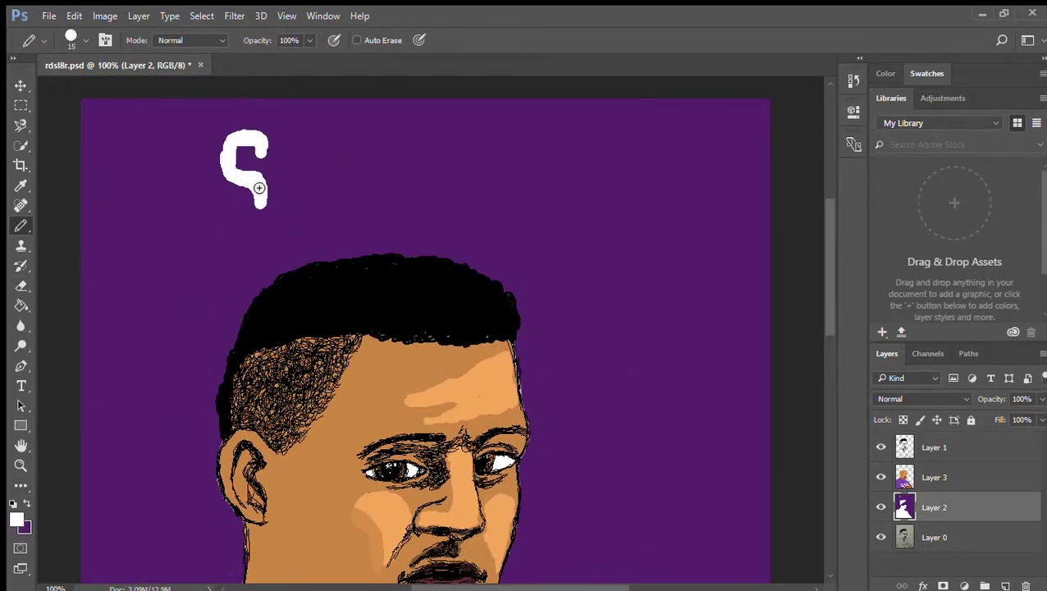
mouse_move(264, 127)
left_mouse_down()
mouse_move(229, 148)
mouse_move(250, 191)
mouse_move(256, 182)
mouse_move(243, 223)
mouse_move(226, 210)
mouse_move(226, 154)
left_mouse_up()
mouse_move(290, 174)
left_mouse_down()
mouse_move(297, 141)
mouse_move(292, 205)
mouse_move(304, 224)
mouse_move(320, 217)
mouse_move(296, 221)
mouse_move(323, 210)
mouse_move(372, 123)
mouse_move(407, 219)
mouse_move(376, 164)
mouse_move(435, 129)
mouse_move(491, 136)
mouse_move(451, 227)
mouse_move(435, 223)
left_mouse_up()
key("ctrl+z")
Draw the white block letters E and R to complete the word SLATER above the head.
mouse_move(510, 136)
left_mouse_down()
mouse_move(510, 208)
mouse_move(532, 227)
mouse_move(550, 204)
left_mouse_up()
mouse_move(510, 123)
left_mouse_down()
mouse_move(565, 124)
mouse_move(566, 149)
left_mouse_up()
left_click_drag(511, 173, 530, 173)
mouse_move(579, 139)
left_mouse_down()
mouse_move(576, 227)
mouse_move(584, 127)
mouse_move(630, 227)
mouse_move(598, 130)
mouse_move(628, 149)
mouse_move(600, 172)
mouse_move(622, 222)
left_mouse_up()
key("ctrl+z")
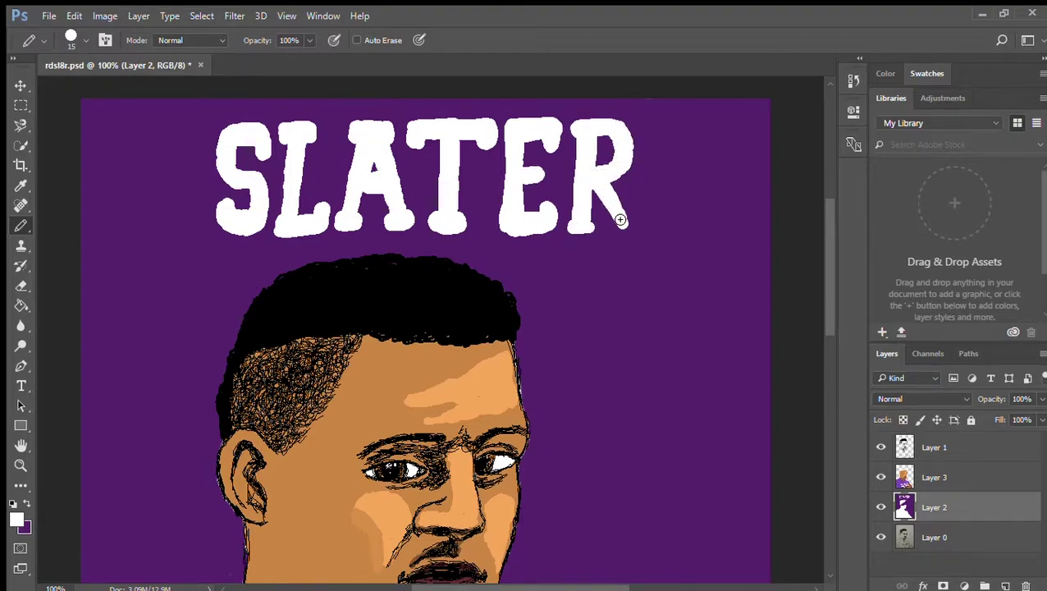
Draw a large white block number 70 on the purple background beside the forehead and face.
left_click_drag(829, 246, 826, 283)
mouse_move(582, 202)
left_mouse_down()
mouse_move(583, 213)
mouse_move(632, 197)
mouse_move(567, 359)
mouse_move(623, 354)
mouse_move(609, 319)
mouse_move(636, 226)
mouse_move(571, 201)
mouse_move(648, 205)
mouse_move(574, 197)
left_mouse_up()
mouse_move(718, 182)
left_mouse_down()
mouse_move(689, 246)
mouse_move(705, 346)
mouse_move(734, 355)
mouse_move(757, 335)
mouse_move(704, 295)
mouse_move(717, 231)
mouse_move(742, 203)
mouse_move(769, 271)
mouse_move(698, 174)
mouse_move(559, 182)
mouse_move(629, 173)
mouse_move(576, 216)
mouse_move(612, 241)
mouse_move(564, 361)
mouse_move(572, 321)
mouse_move(639, 256)
left_mouse_up()
Change the pencil to black at 8 px and outline the white 7 of the background number.
key("x")
left_click(63, 440, "alt")
key("bracketleft")
key("bracketleft")
key("bracketleft")
key("ctrl+z")
left_click_drag(619, 313, 636, 261)
key("ctrl+z")
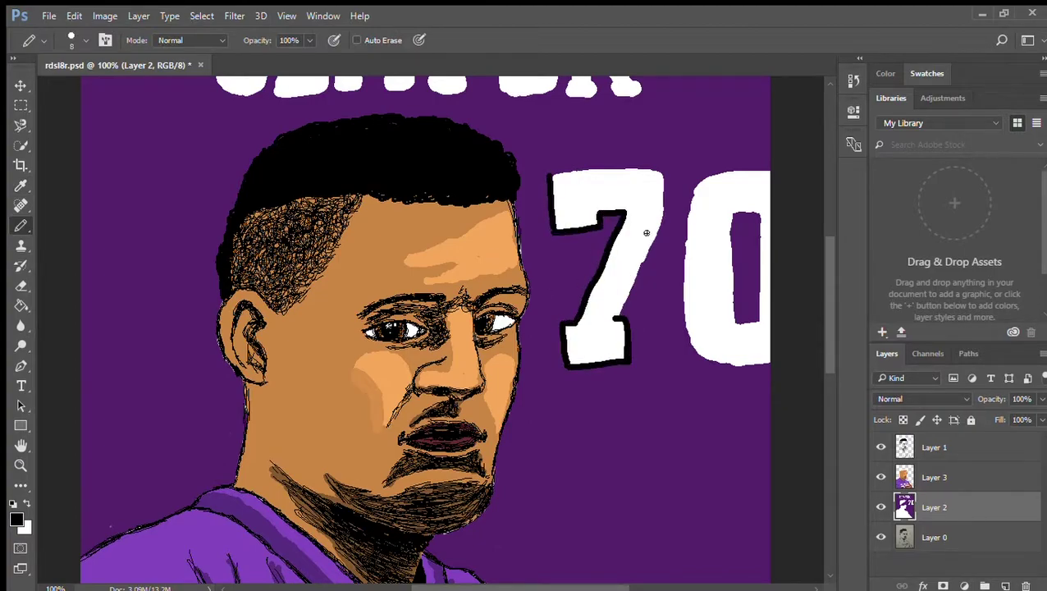
left_click_drag(662, 218, 616, 317)
left_click_drag(642, 260, 647, 243)
left_click_drag(553, 176, 655, 172)
Outline the outer and inner edges of the white 0 in black.
mouse_move(687, 338)
left_mouse_down()
mouse_move(685, 237)
mouse_move(767, 171)
mouse_move(765, 359)
mouse_move(694, 351)
mouse_move(769, 362)
left_mouse_up()
key("ctrl+z")
key("ctrl+z")
mouse_move(731, 215)
left_mouse_down()
mouse_move(730, 295)
mouse_move(758, 322)
left_mouse_up()
mouse_move(755, 216)
left_mouse_down()
mouse_move(760, 317)
mouse_move(756, 213)
left_mouse_up()
Sign the artwork in black with a 4 px pencil on the purple background below the number 70.
left_click_drag(831, 354, 834, 382)
scroll(796, 357, "down", 3)
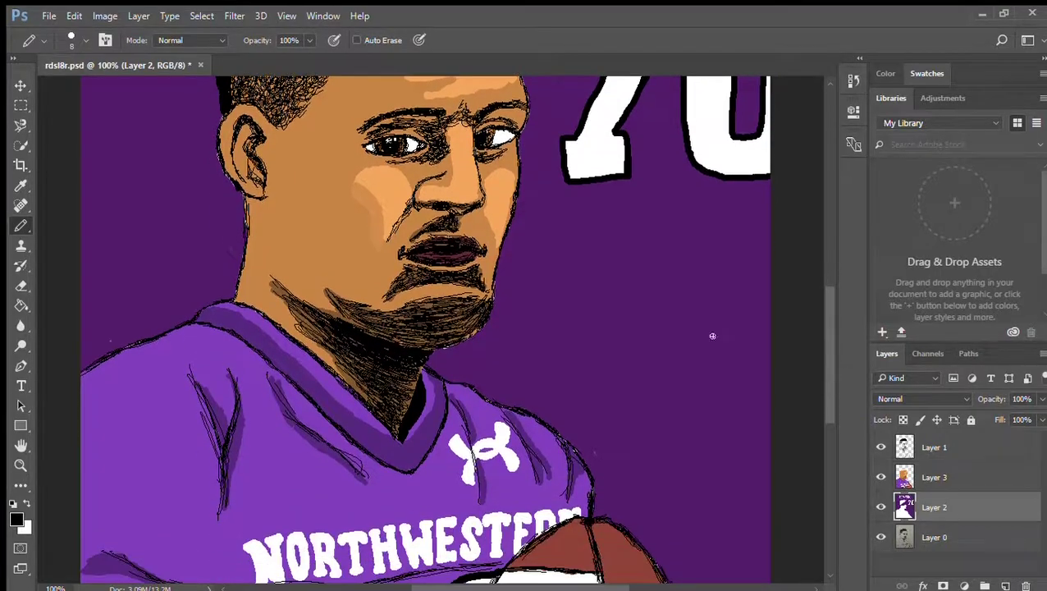
key("ctrl+z")
left_click_drag(550, 314, 672, 276)
left_click(634, 263)
left_click_drag(830, 319, 820, 373)
left_click(935, 478)
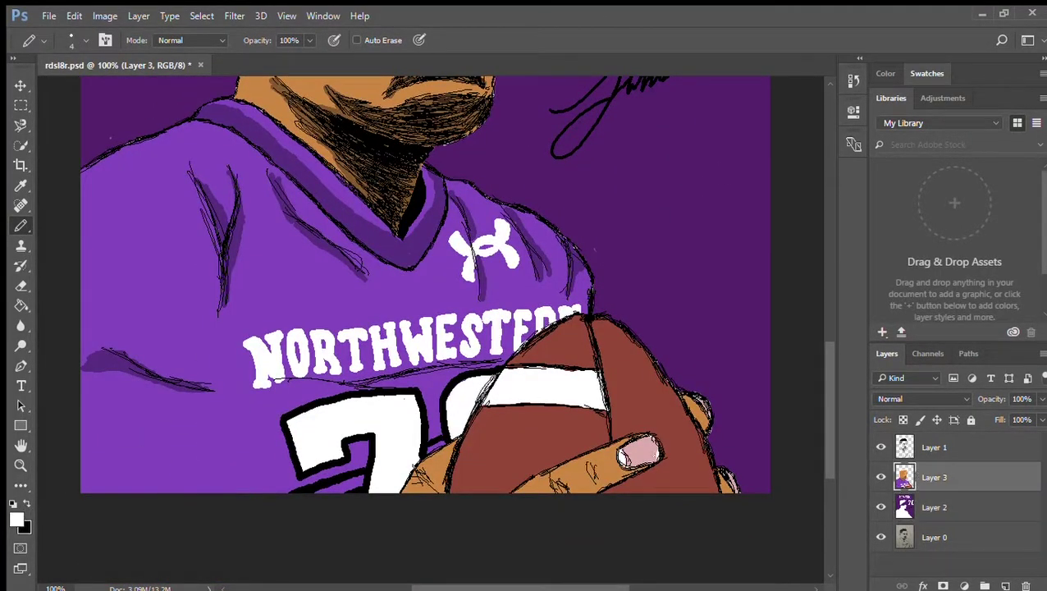
scroll(808, 257, "up", 8)
left_click(12, 505)
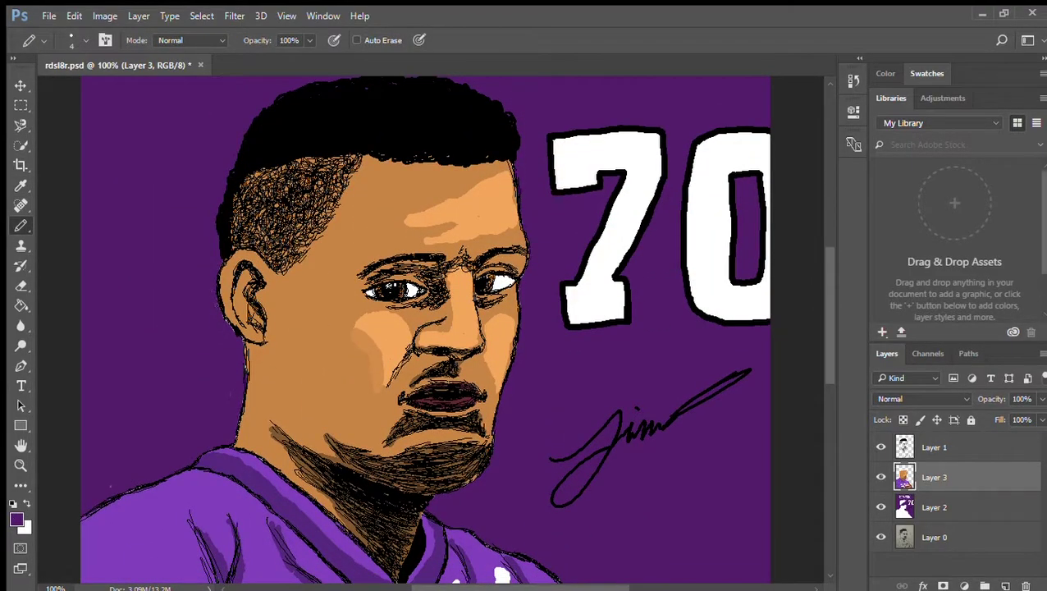
scroll(425, 328, "down", 3)
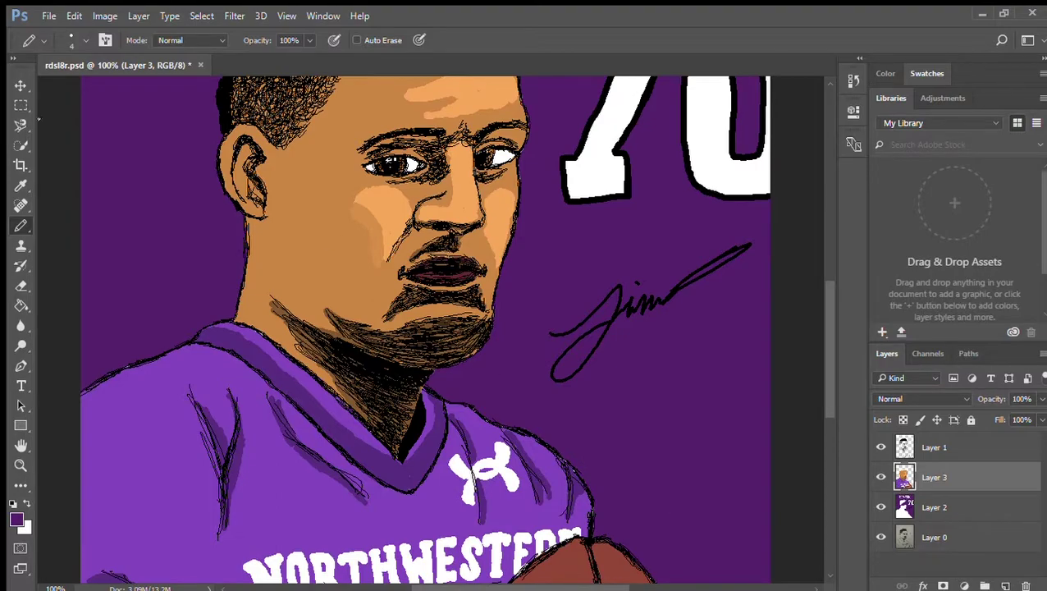
scroll(457, 328, "up", 3)
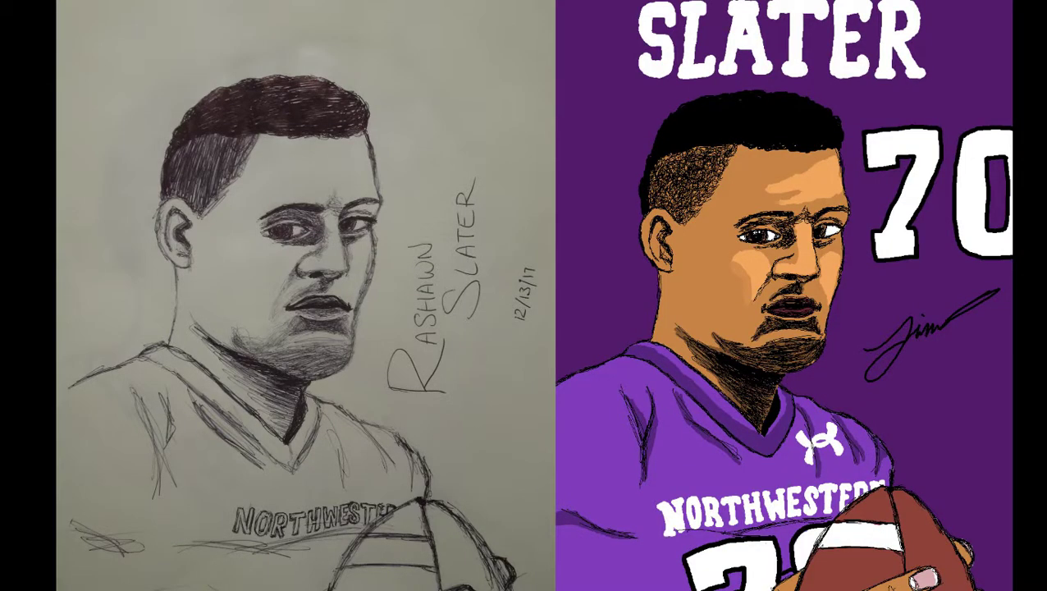